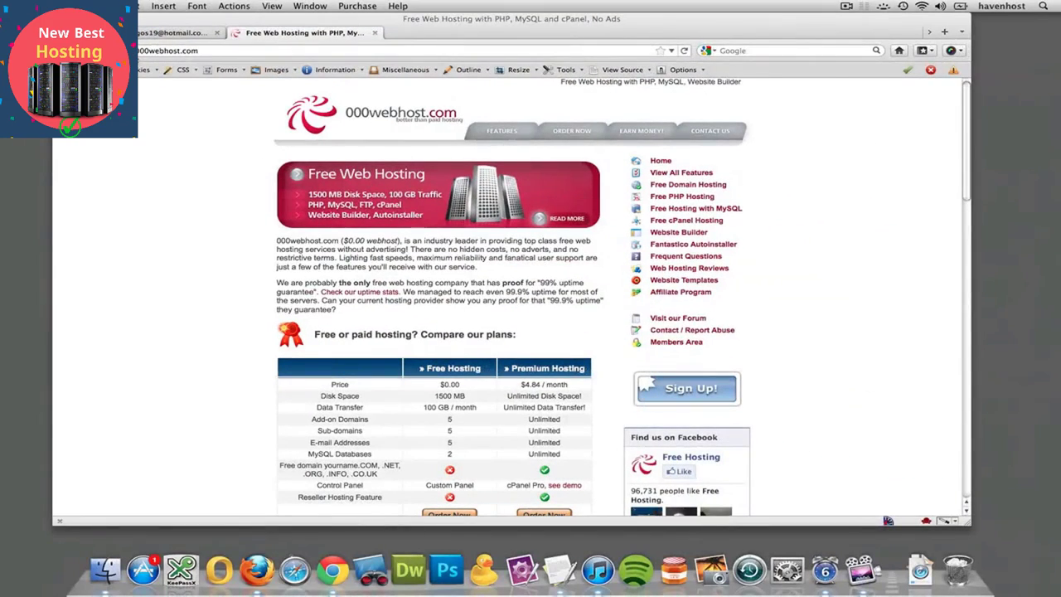
- Examine the free and premium hosting plan comparison and the feature descriptions on the 000webhost.com home page
scroll(452, 332, "down", 5)
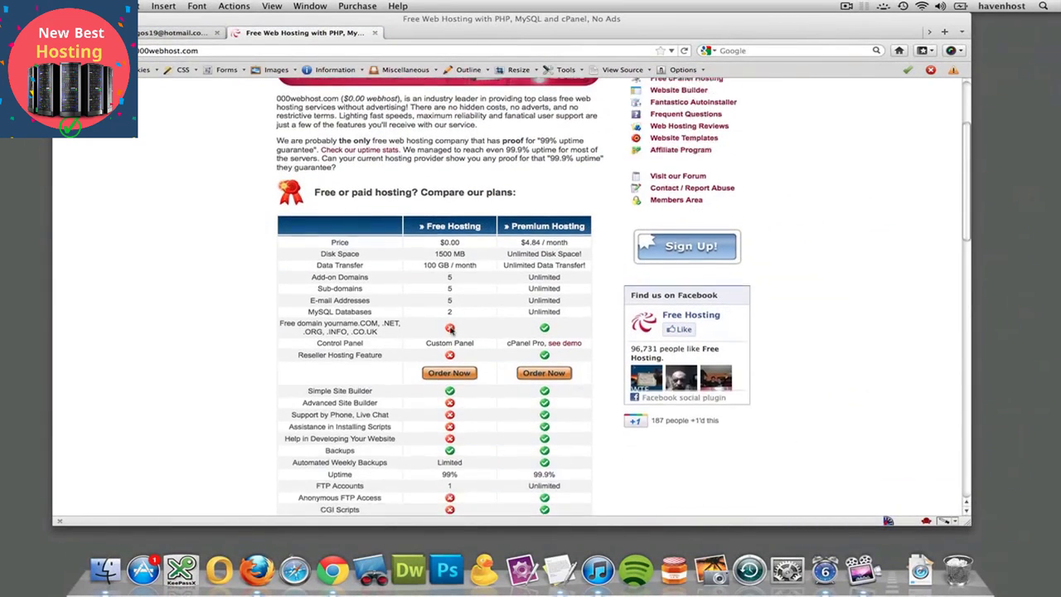
scroll(428, 296, "down", 1)
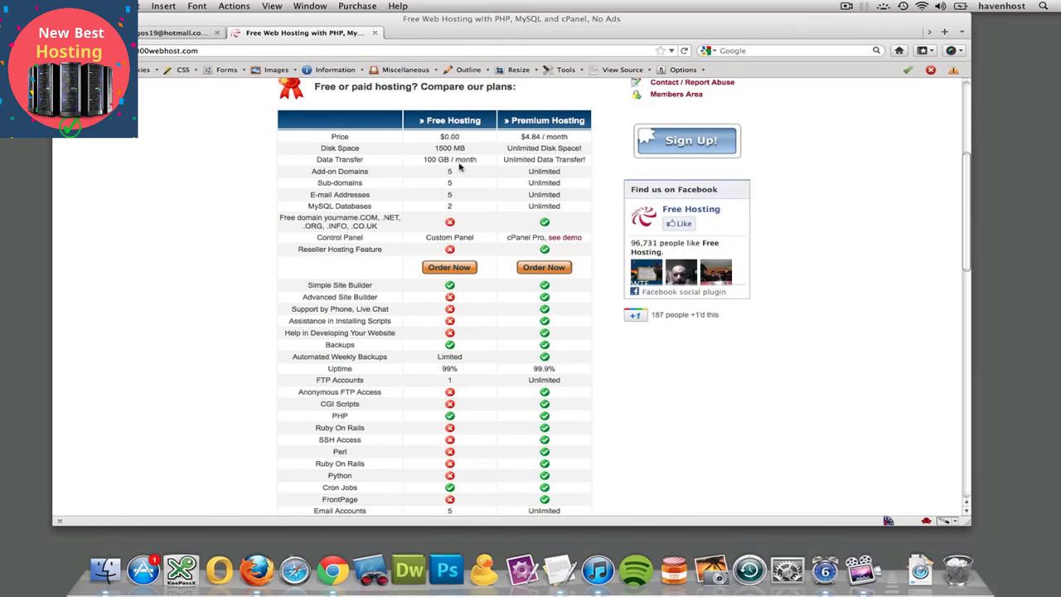
scroll(458, 164, "down", 6)
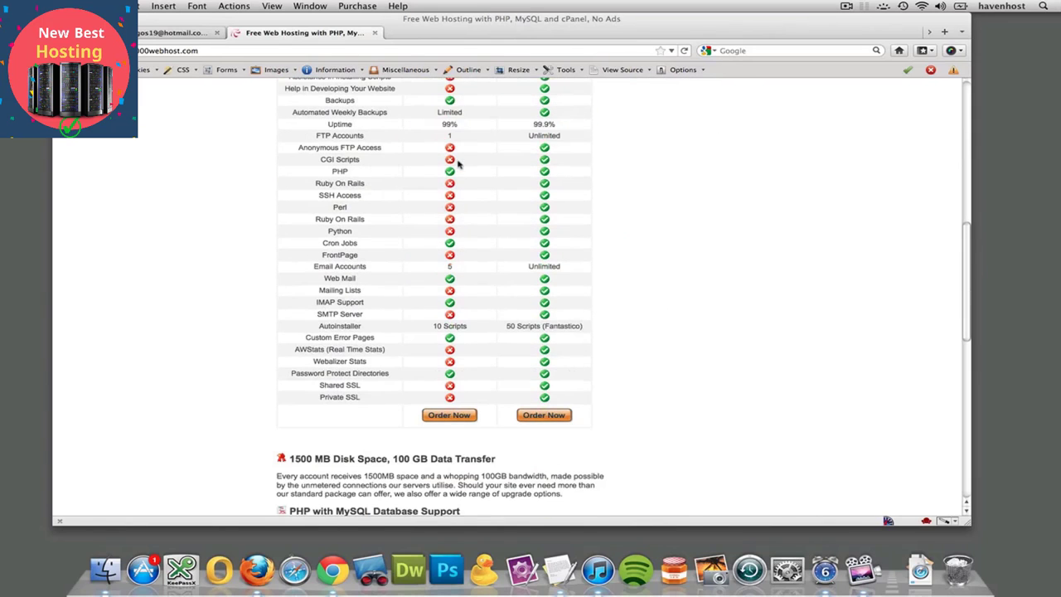
scroll(461, 276, "up", 7)
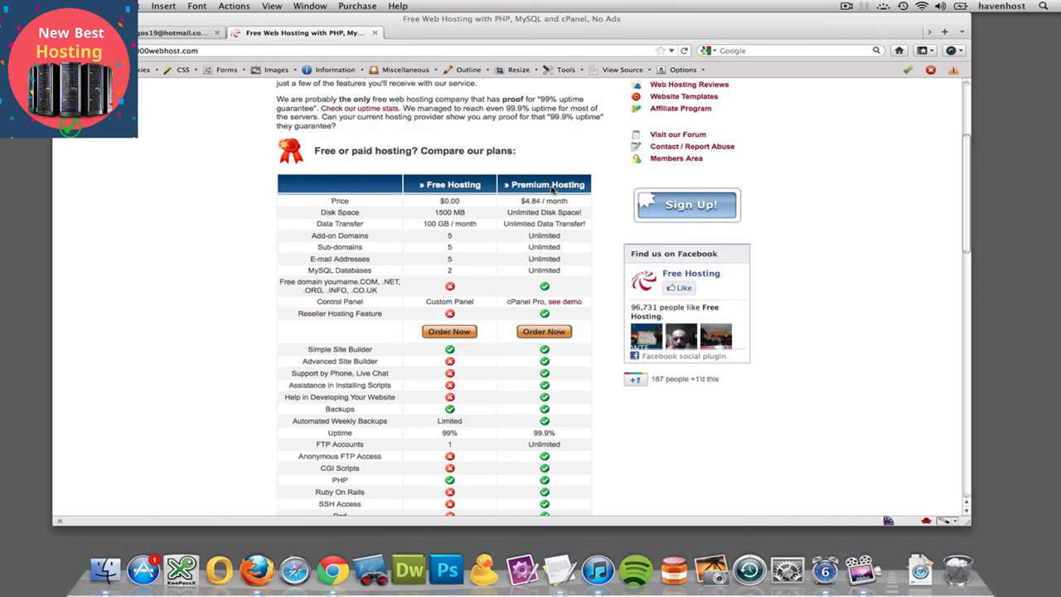
scroll(551, 190, "up", 2)
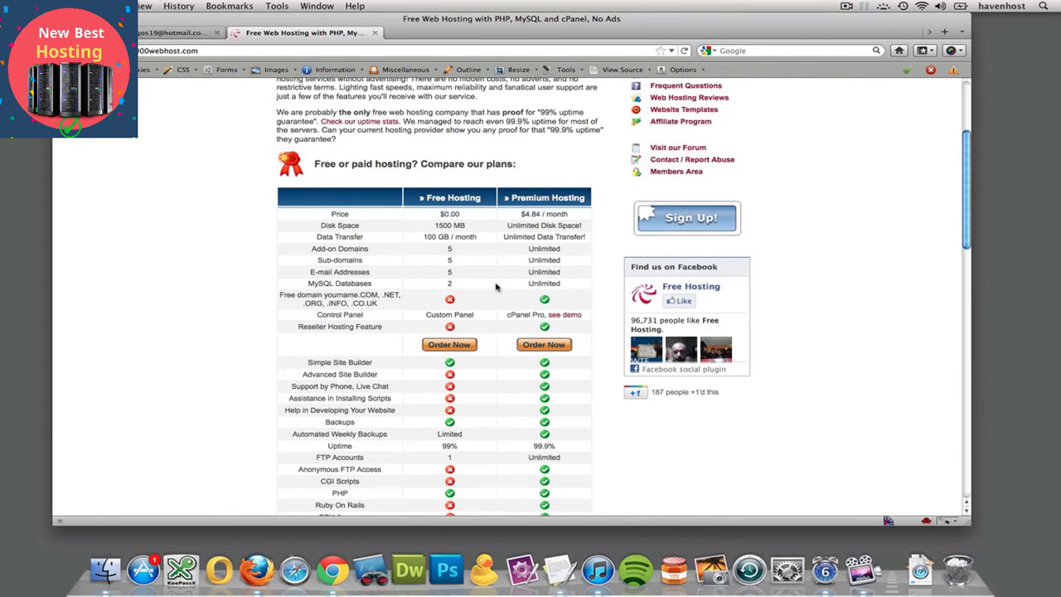
scroll(496, 287, "up", 5)
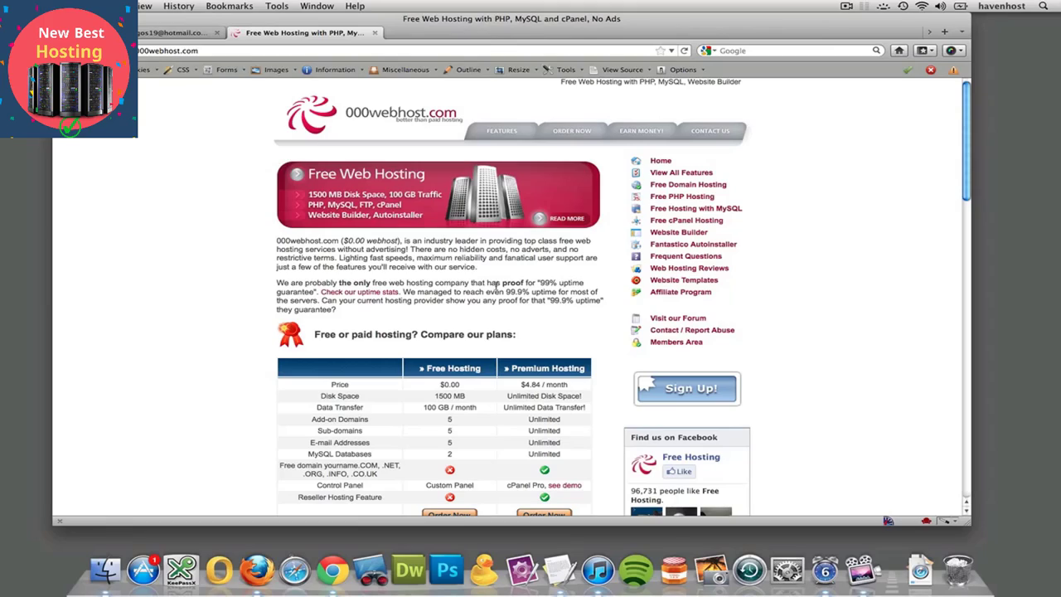
scroll(496, 287, "down", 10)
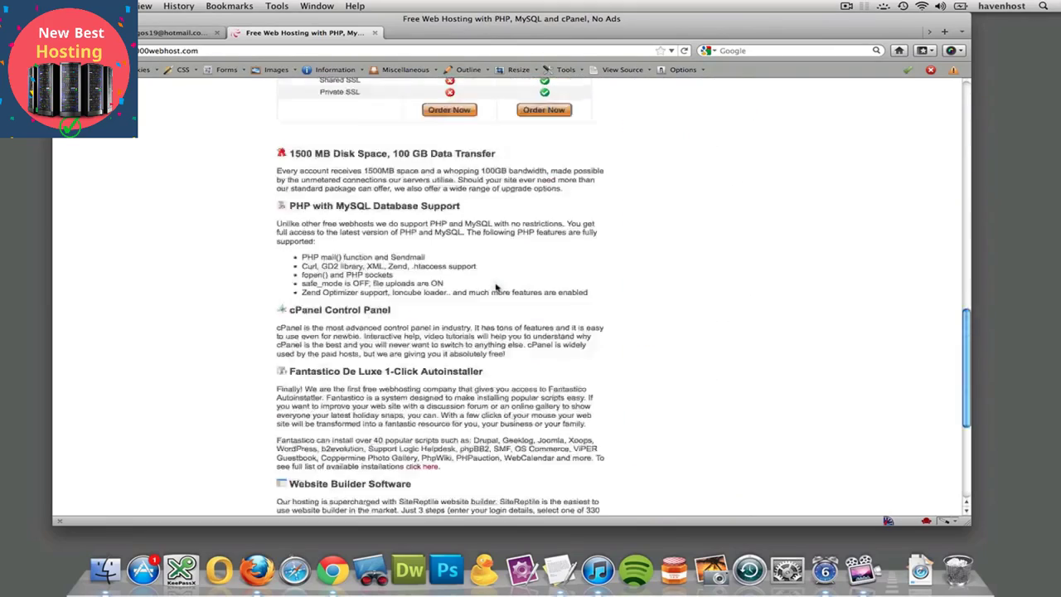
scroll(496, 286, "up", 4)
scroll(496, 287, "up", 7)
scroll(496, 287, "down", 17)
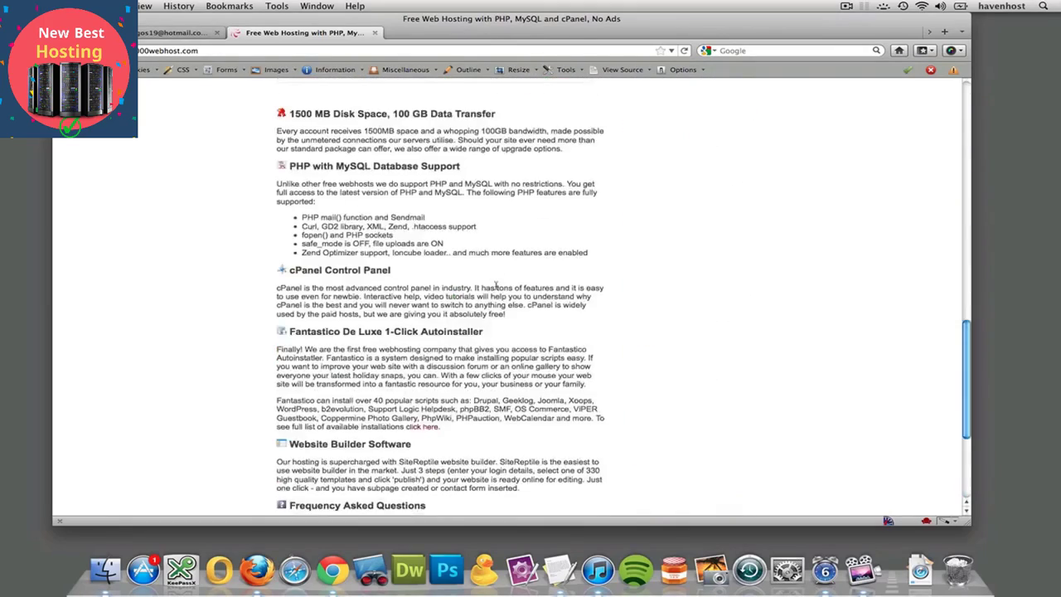
scroll(495, 286, "up", 5)
scroll(495, 287, "up", 15)
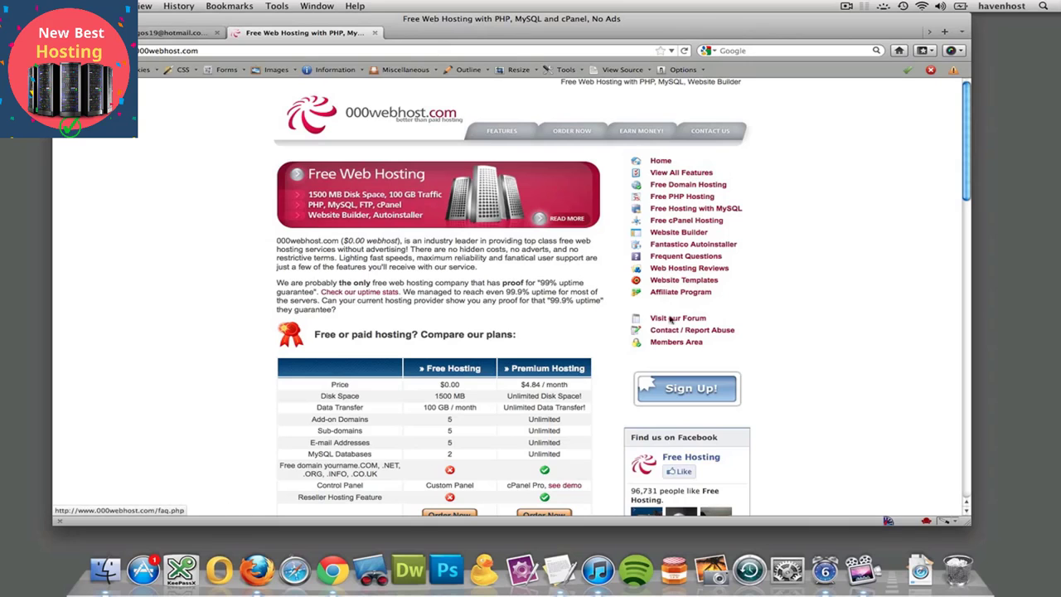
- Log in to the Members Area with the account email, password and image verification symbols, and dismiss the offer to remember the password
left_click(673, 343)
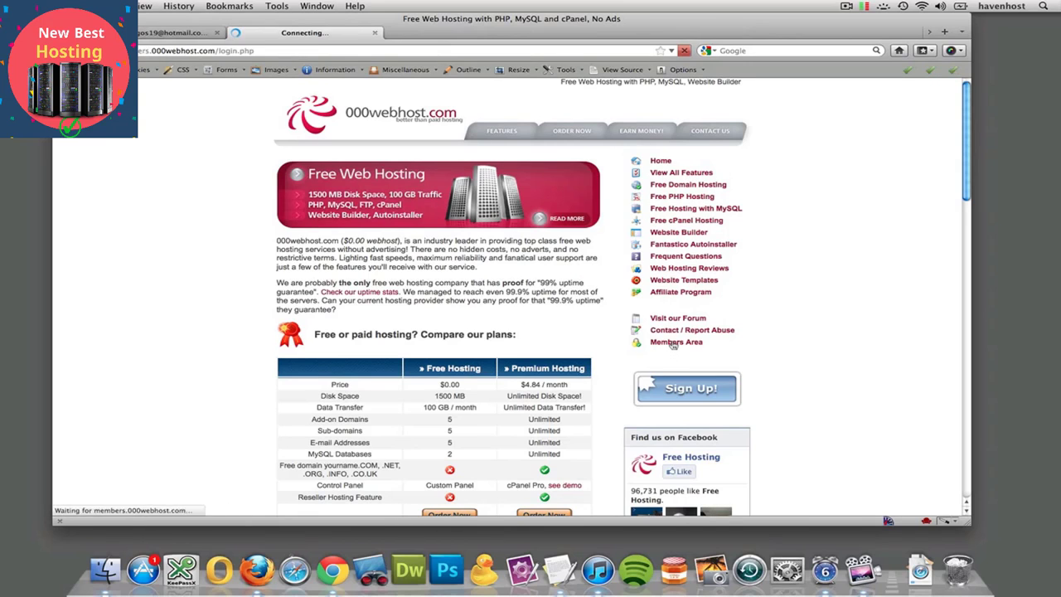
left_click(343, 200)
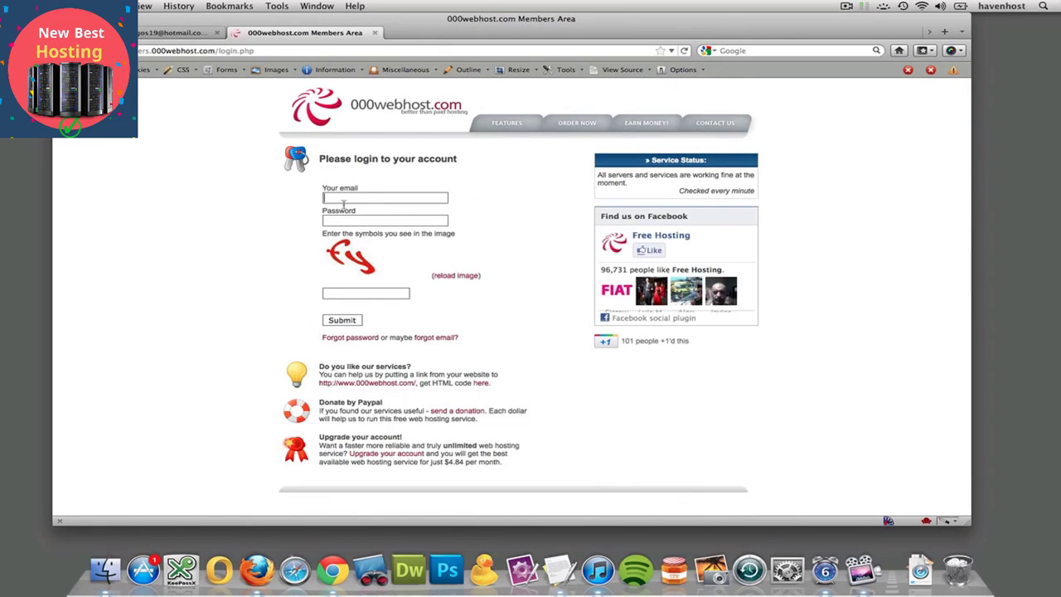
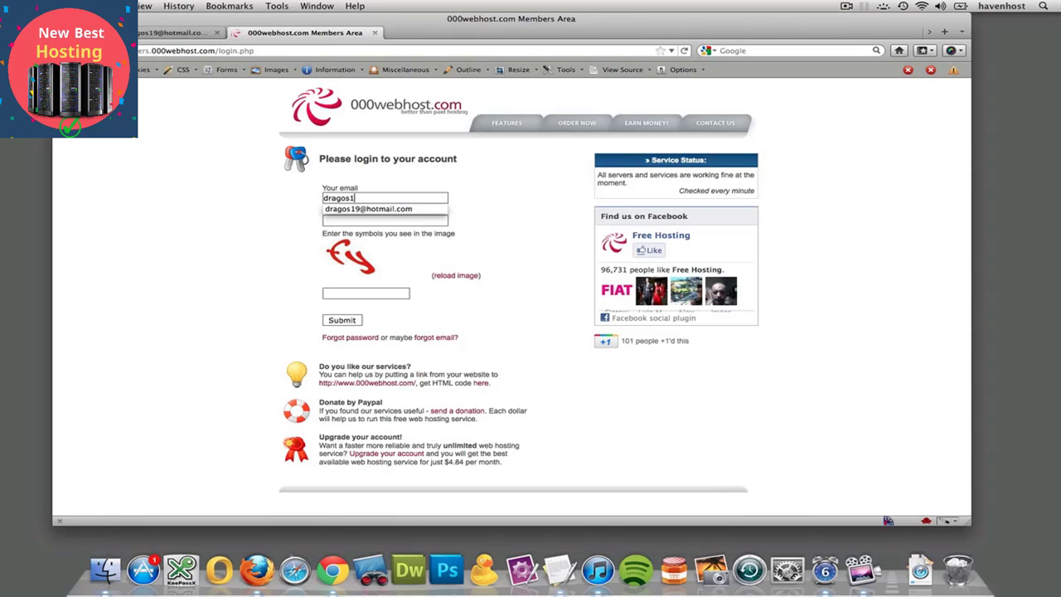
key("Tab")
type("•••••••••")
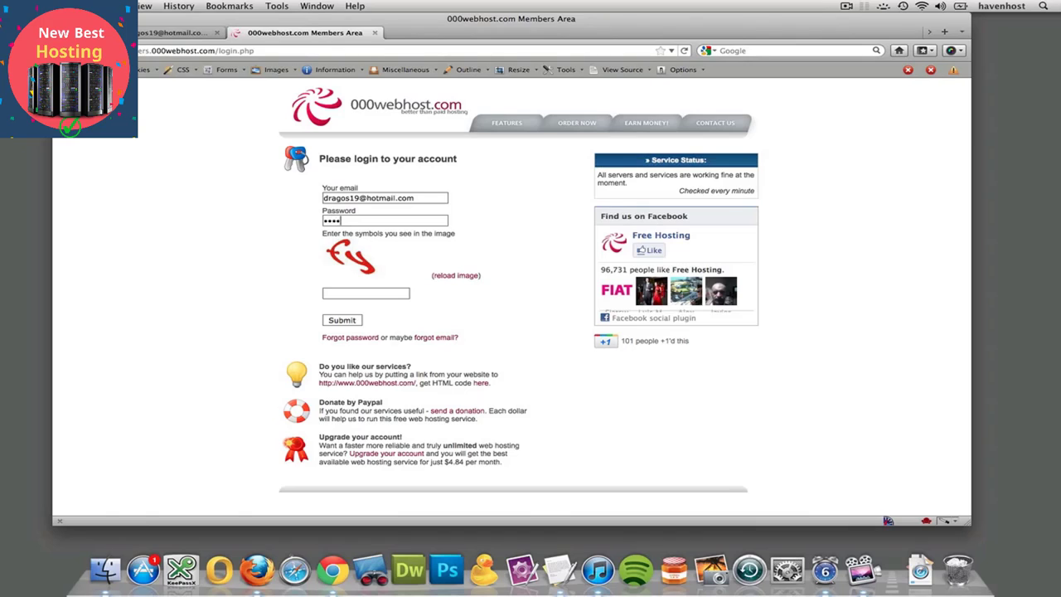
type("•••")
key("Tab")
type("fy")
left_click(340, 323)
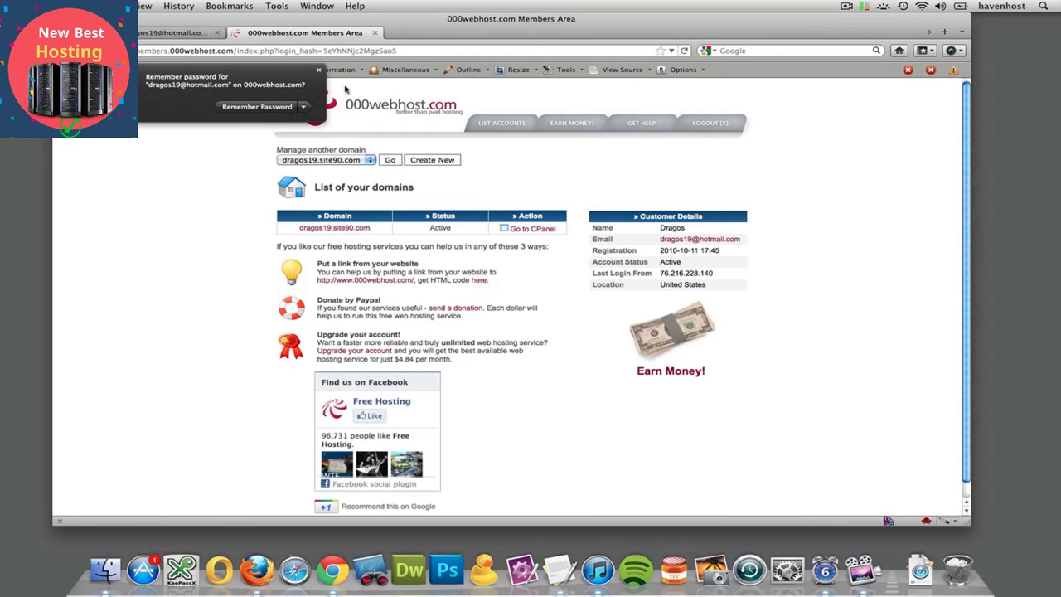
left_click(319, 71)
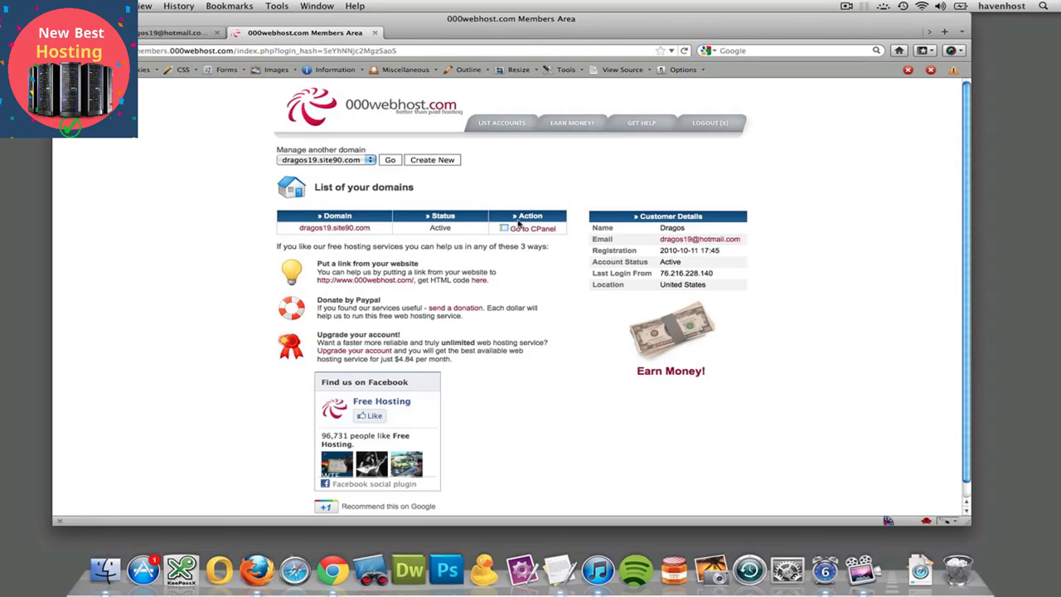
- Open the hosted website from the domain list, look through its page and subdomain address, and close it
left_click(325, 231)
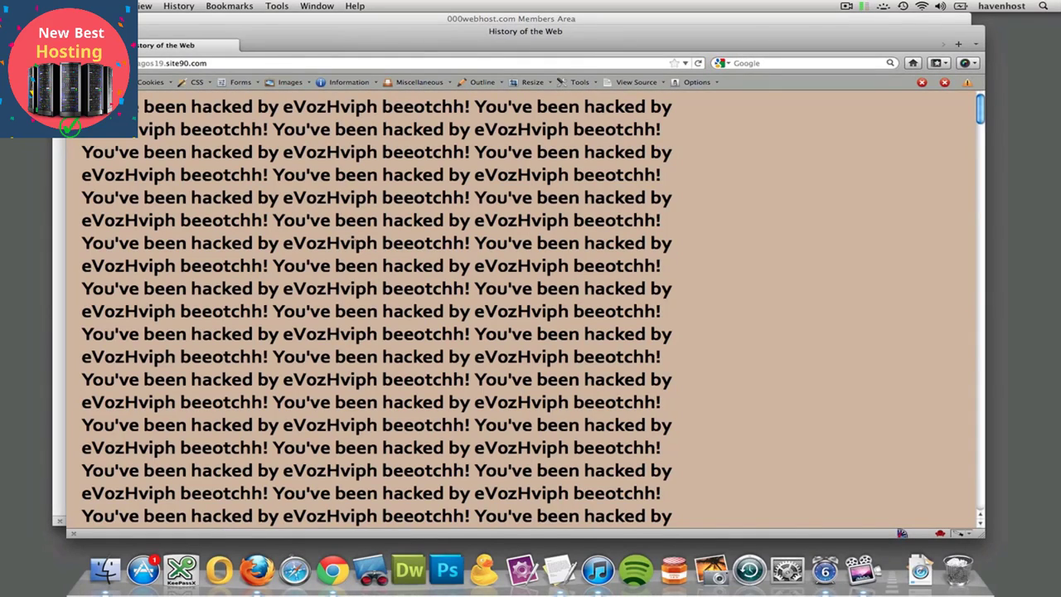
scroll(332, 234, "down", 15)
scroll(357, 240, "down", 20)
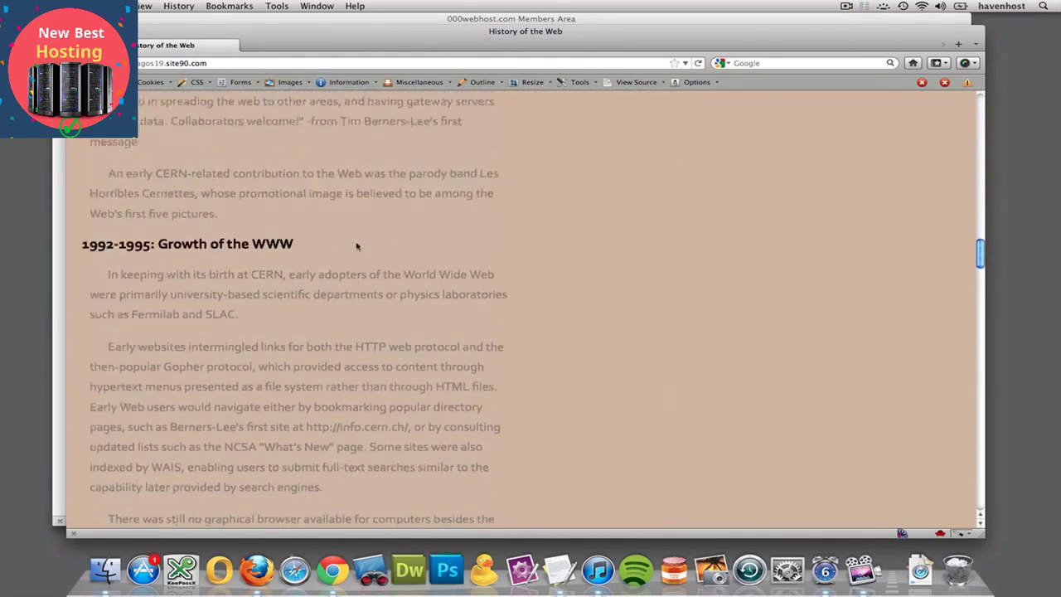
scroll(357, 246, "down", 10)
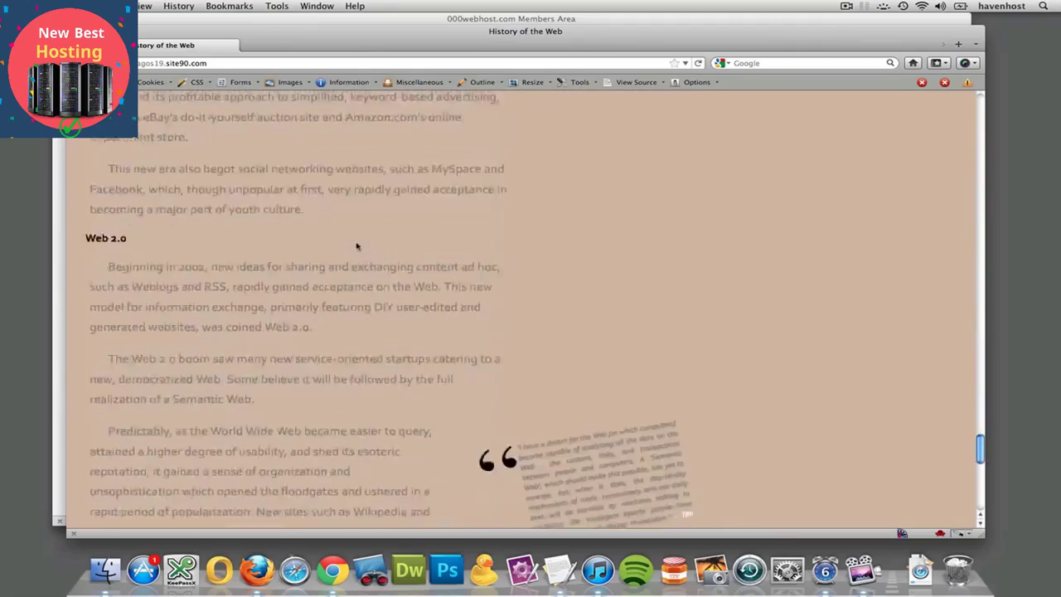
scroll(357, 245, "up", 20)
scroll(356, 246, "down", 1)
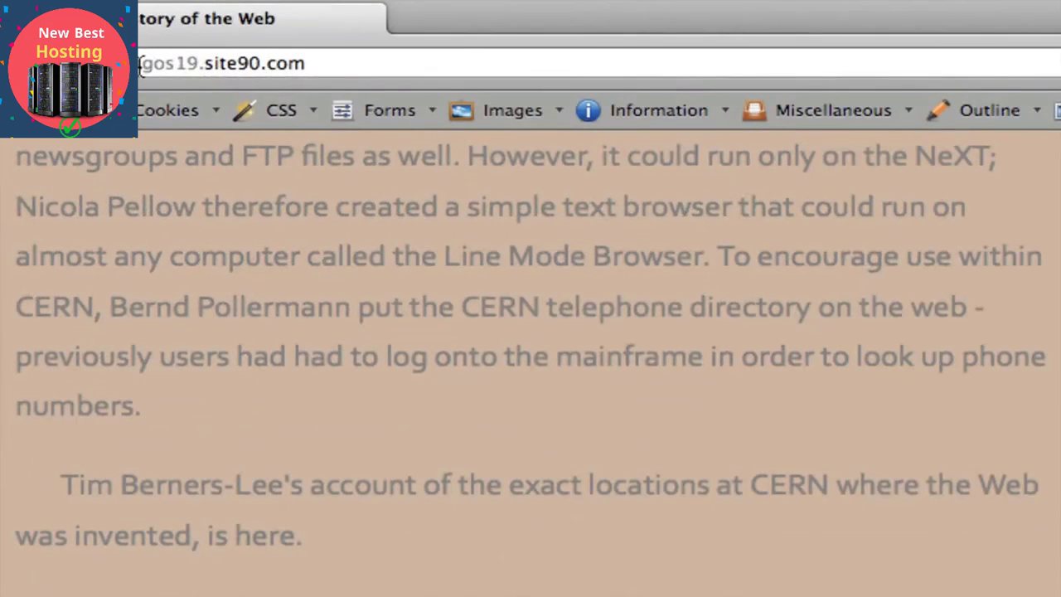
left_click_drag(321, 69, 208, 73)
double_click(153, 66)
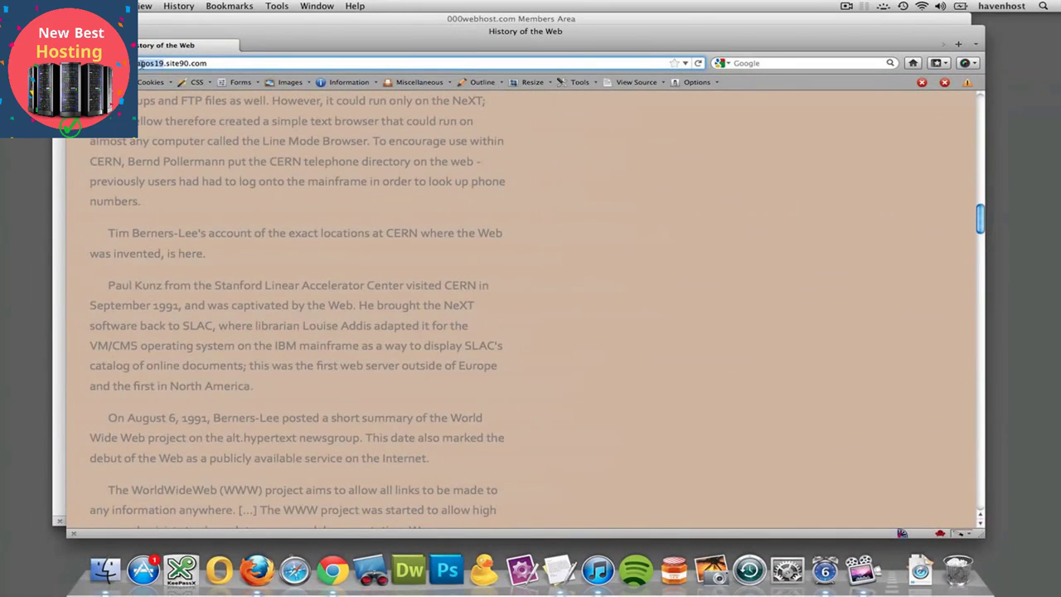
key("super+w")
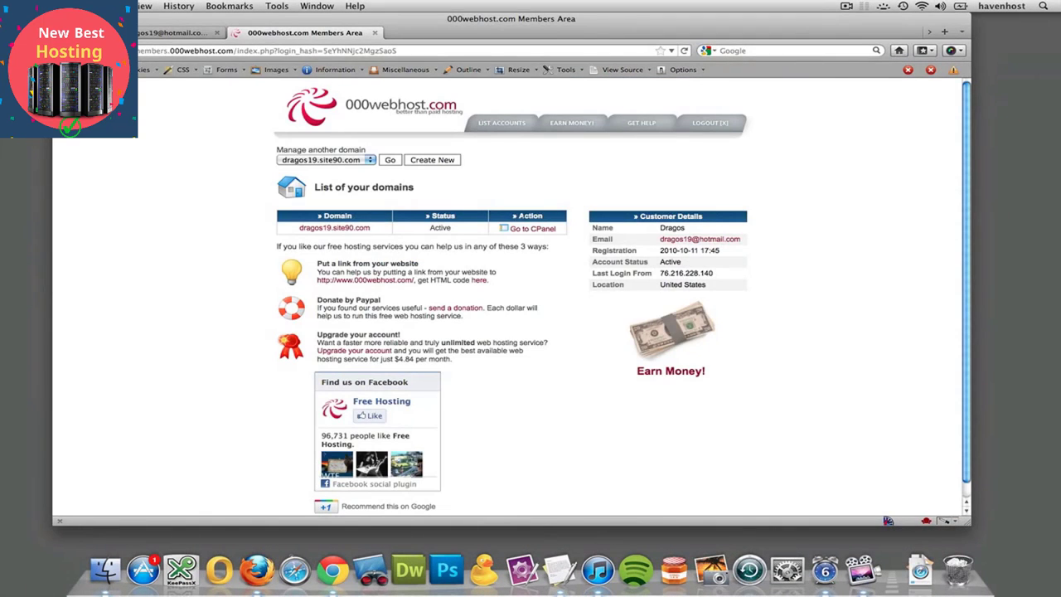
- Open the CPanel of the active domain from the list of domains
left_click(533, 230)
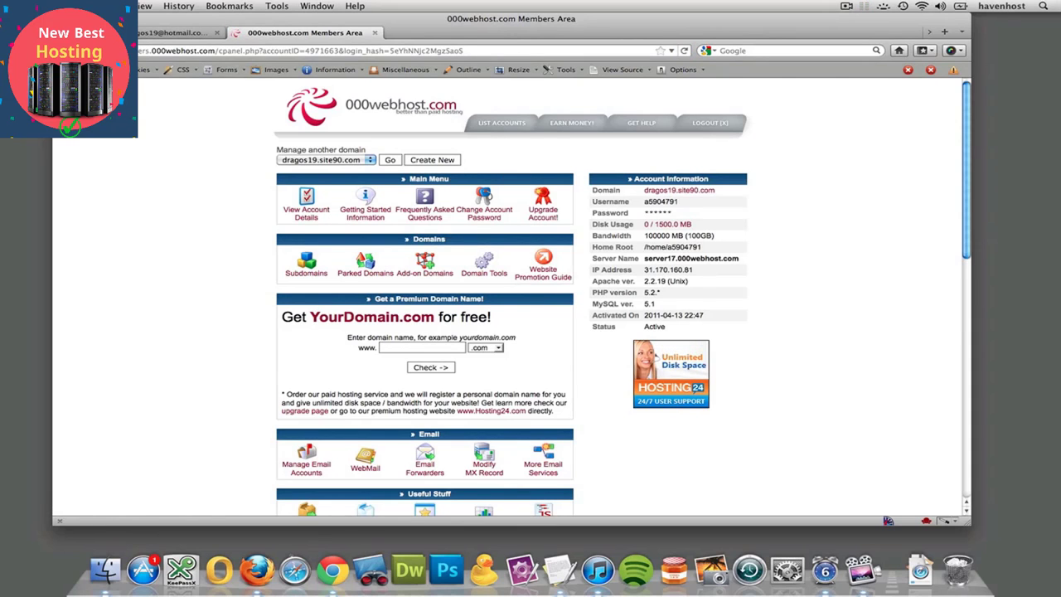
left_click(68, 51)
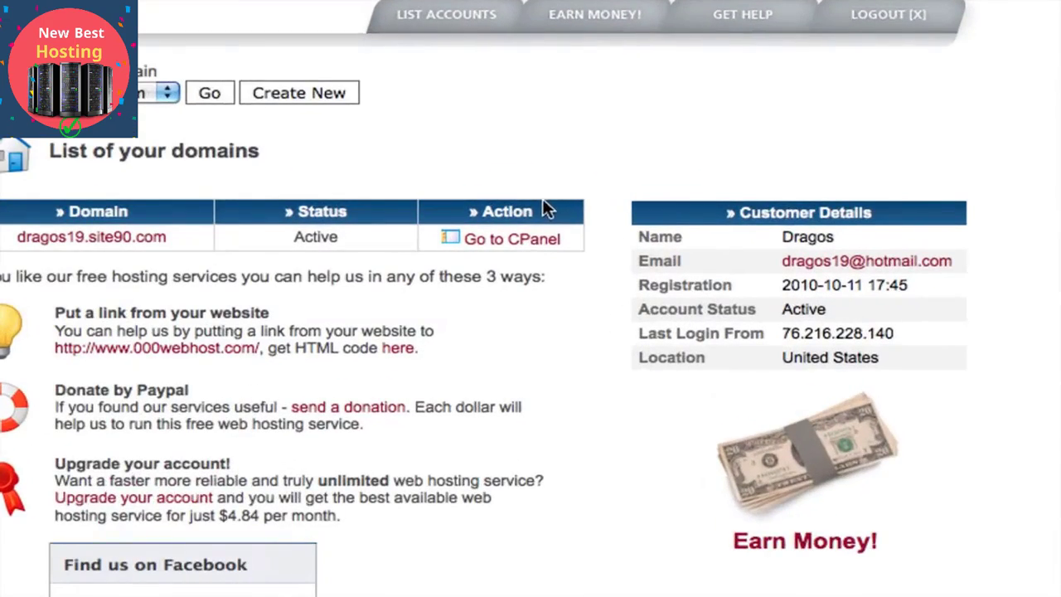
left_click(529, 247)
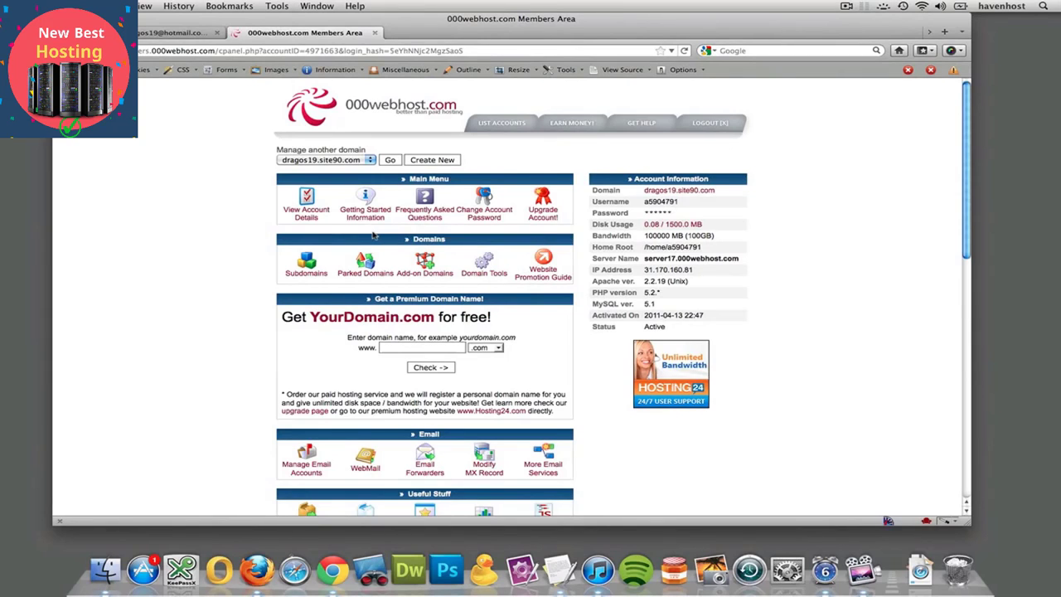
- View the domain's FTP login and upload details, examining the FTP user name entry
scroll(374, 236, "down", 3)
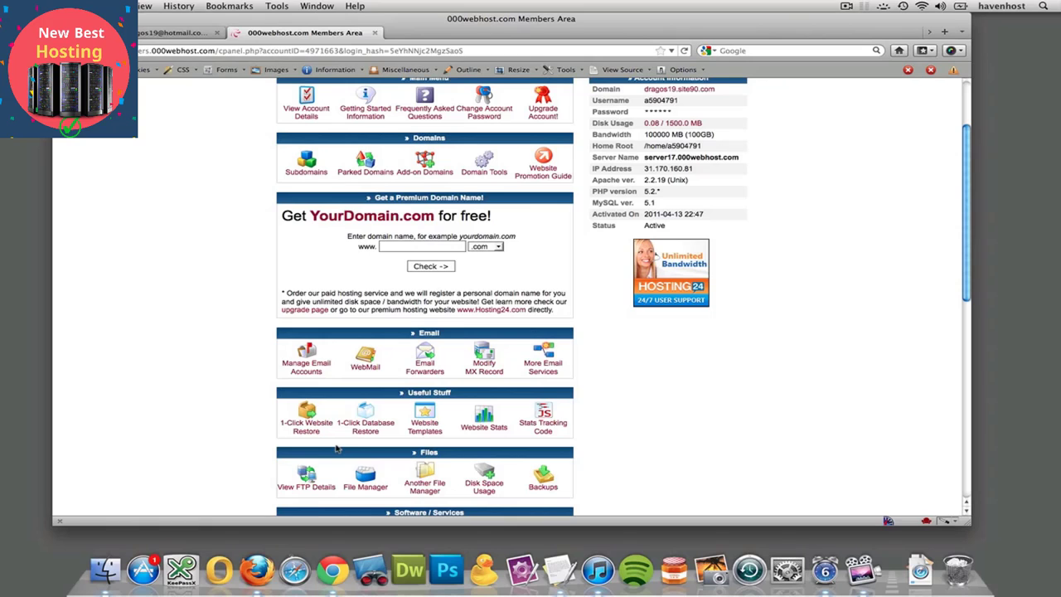
scroll(336, 449, "down", 5)
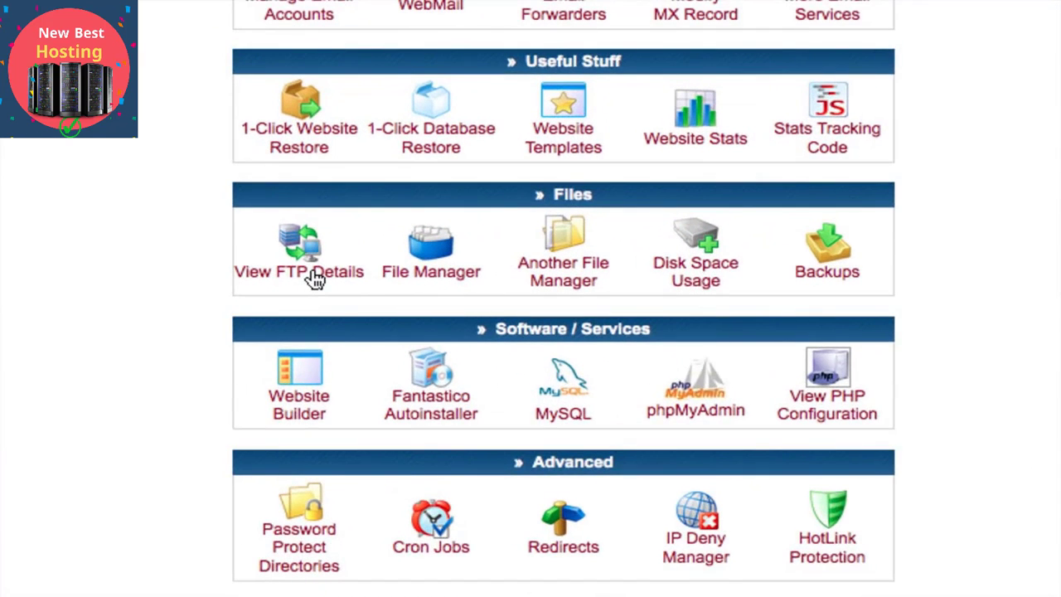
left_click(315, 279)
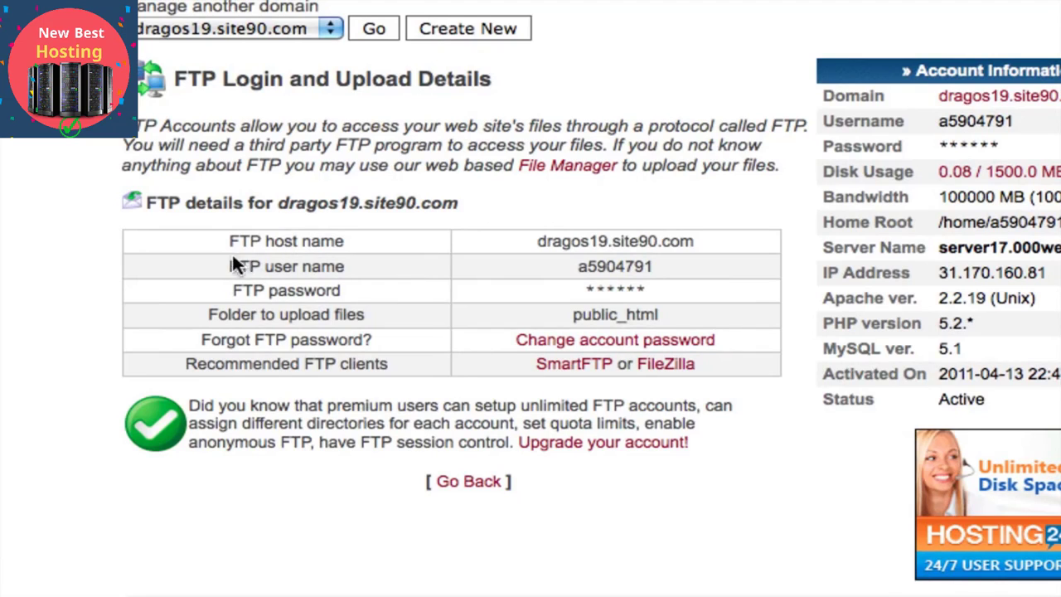
left_click_drag(225, 259, 654, 267)
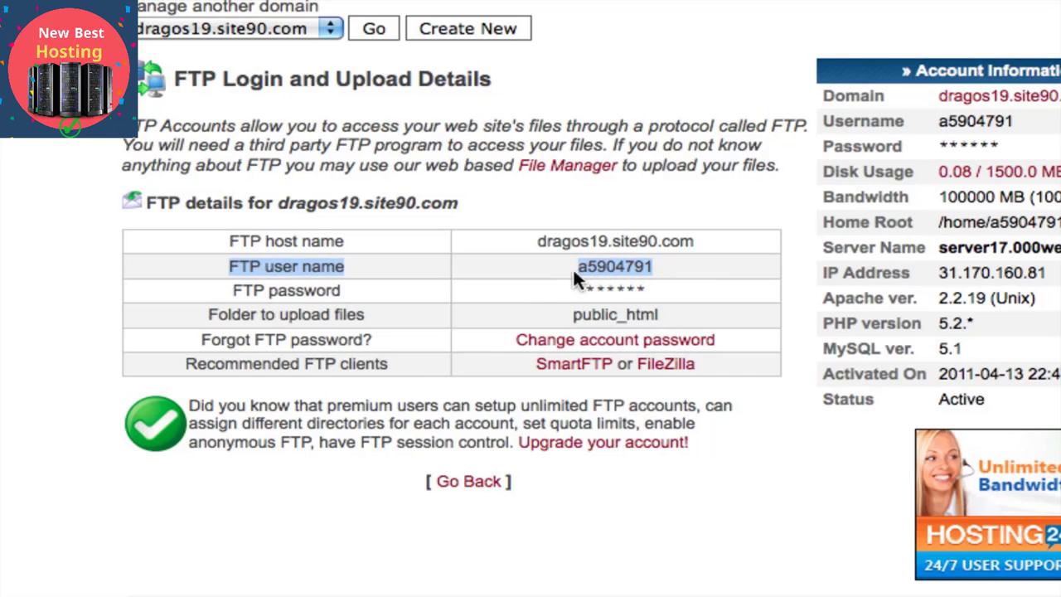
left_click(520, 266)
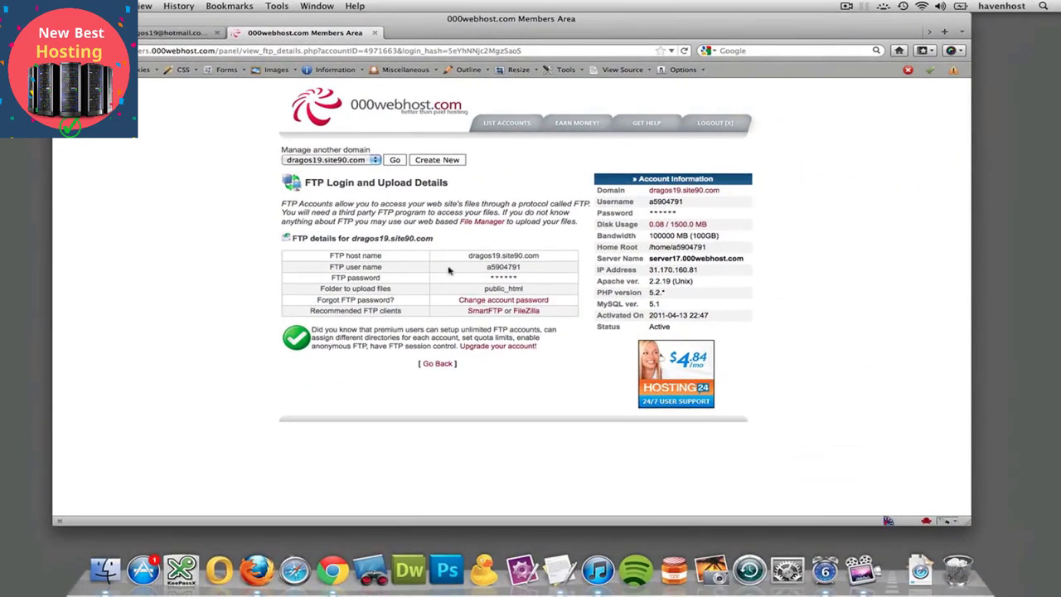
- Change the domain's account password, entering the new password in both fields, and dismiss the offer to remember it
left_click(479, 302)
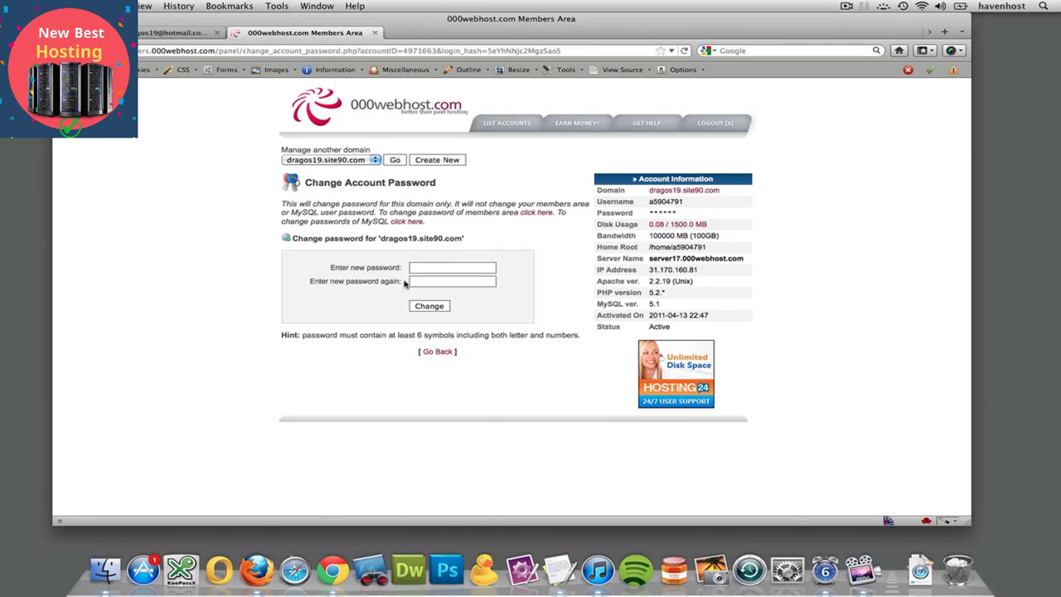
left_click(418, 267)
type("******")
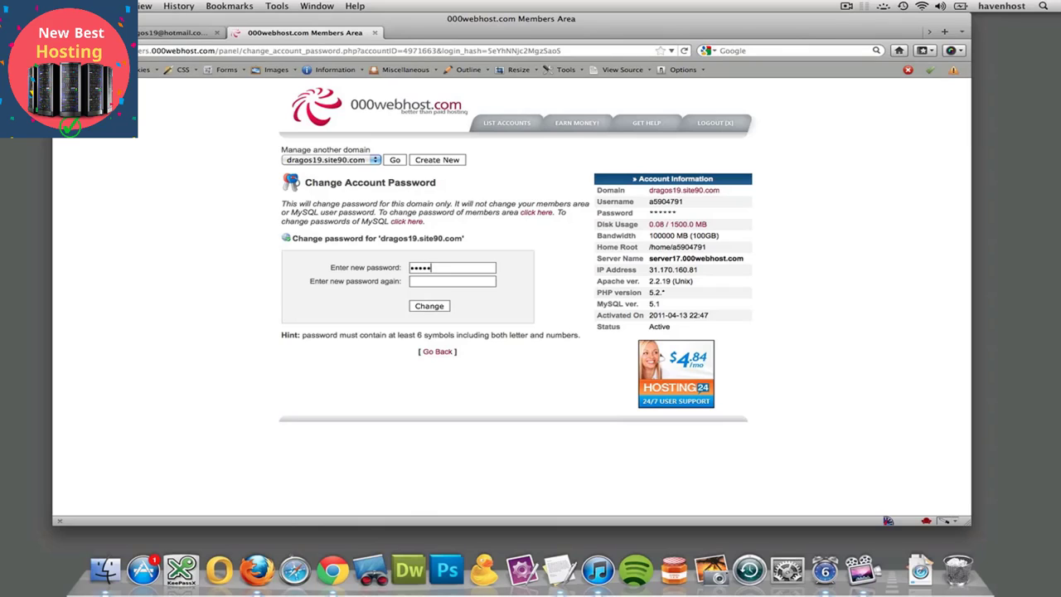
type("***")
key("Tab")
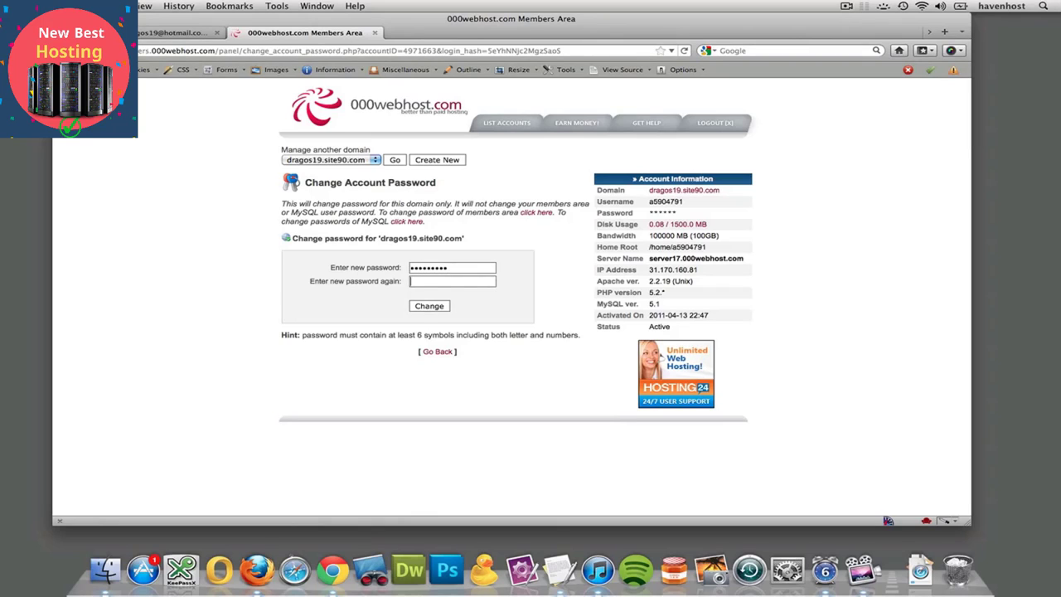
type("*********")
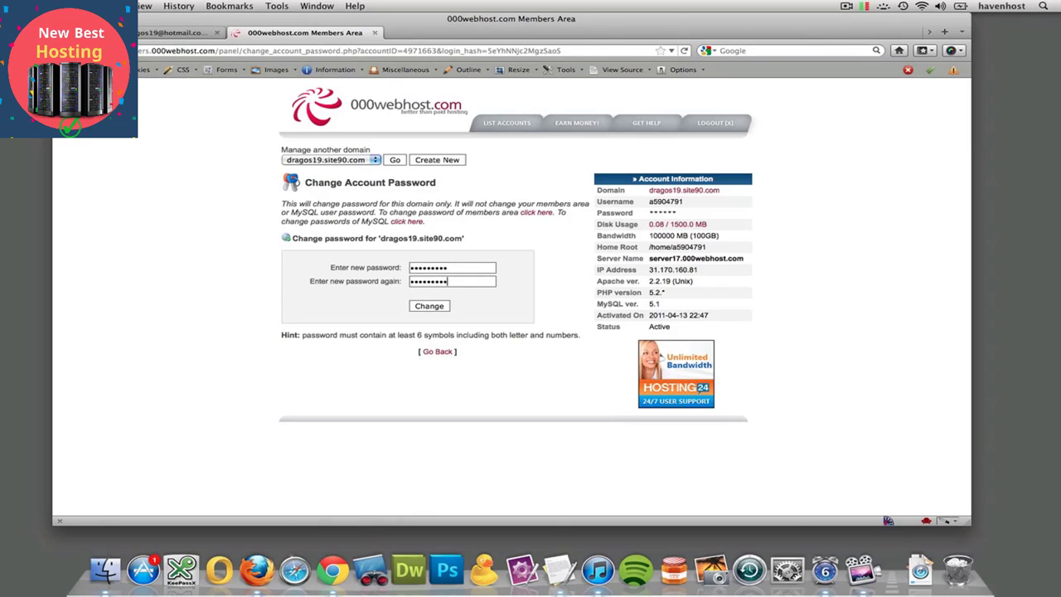
left_click(433, 308)
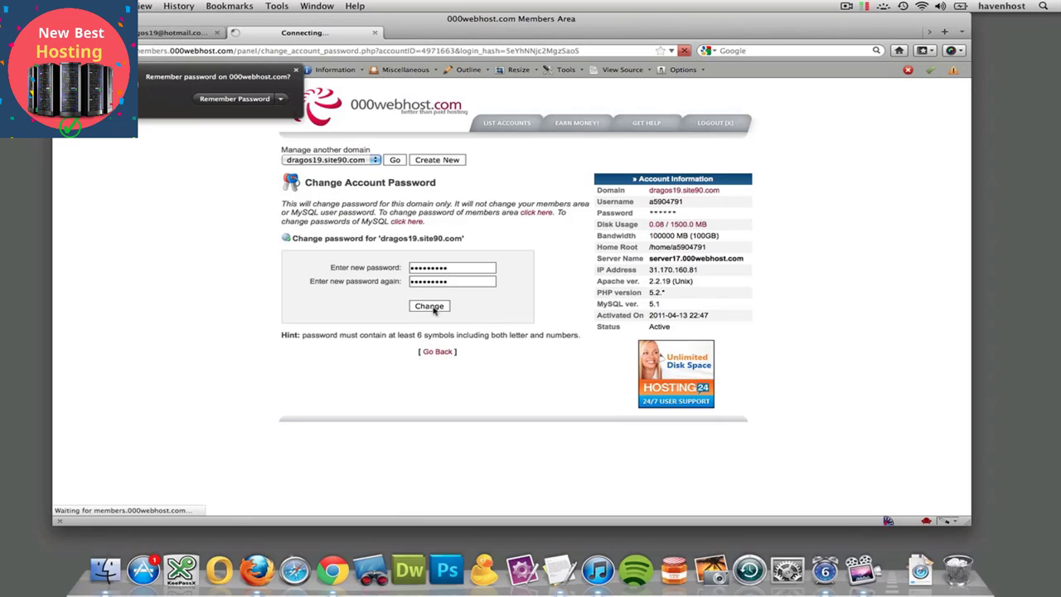
left_click(295, 70)
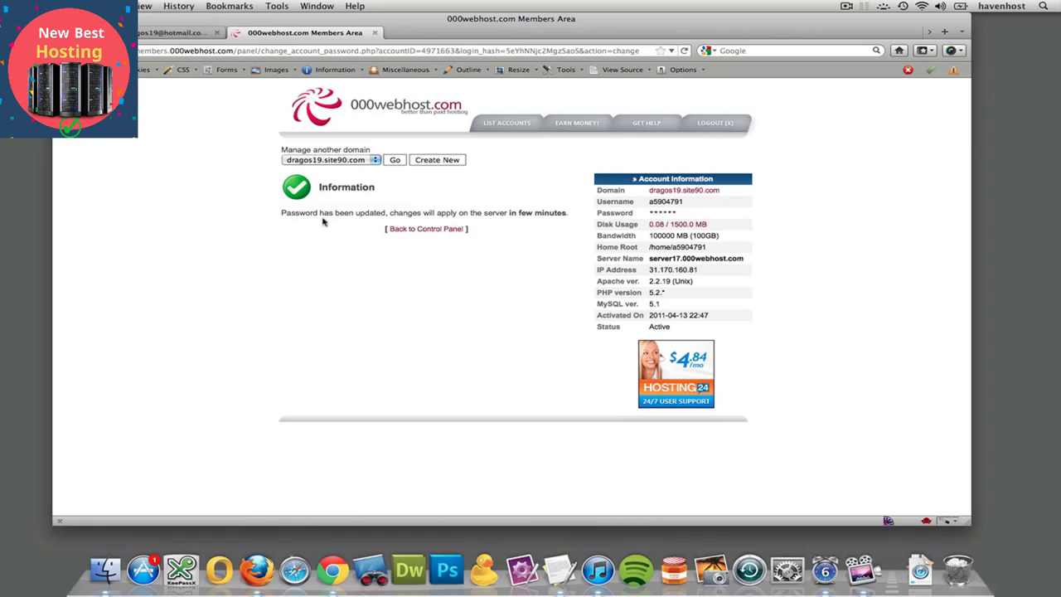
- Return to the domain's control panel and open its FTP login and upload details
left_click(413, 230)
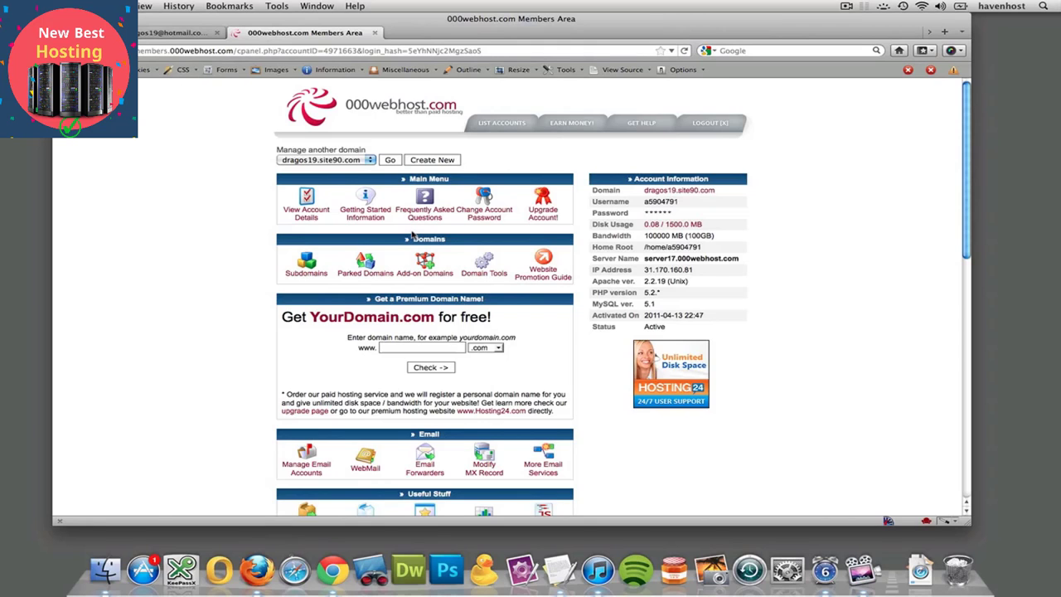
scroll(412, 236, "down", 10)
scroll(270, 316, "up", 2)
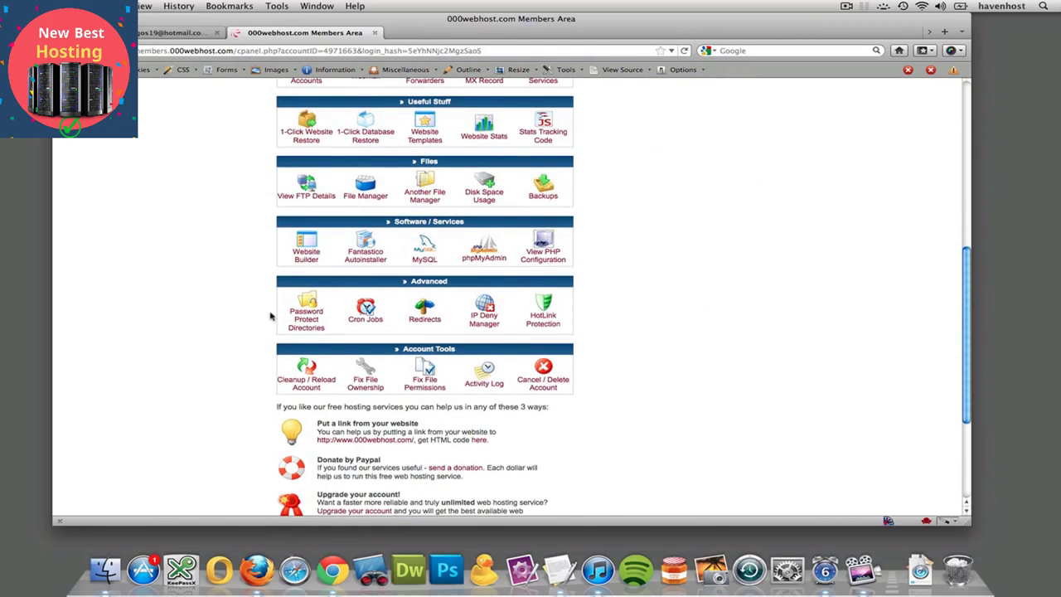
scroll(357, 300, "up", 3)
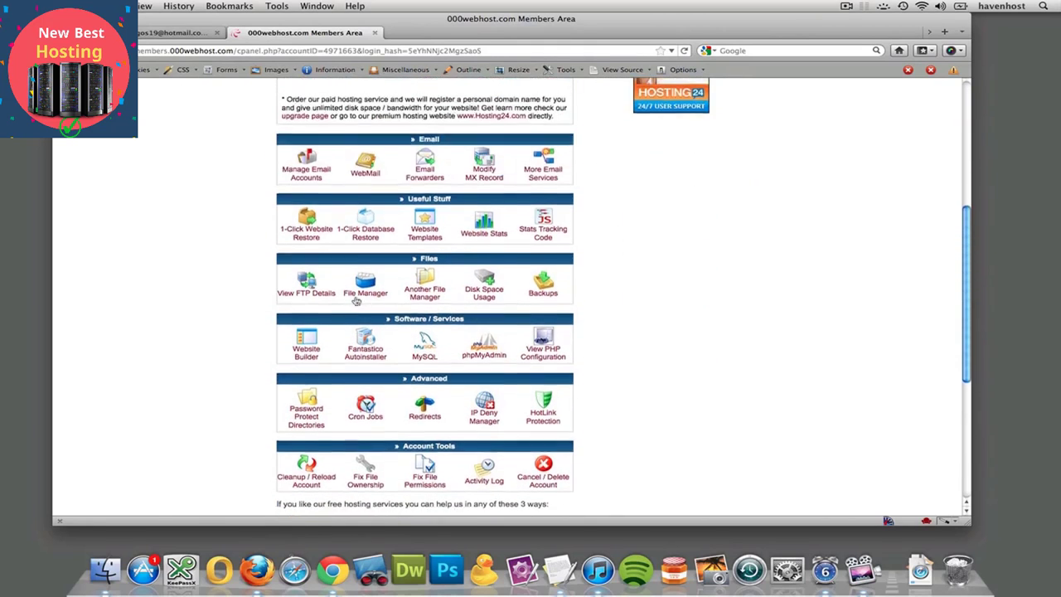
left_click(310, 294)
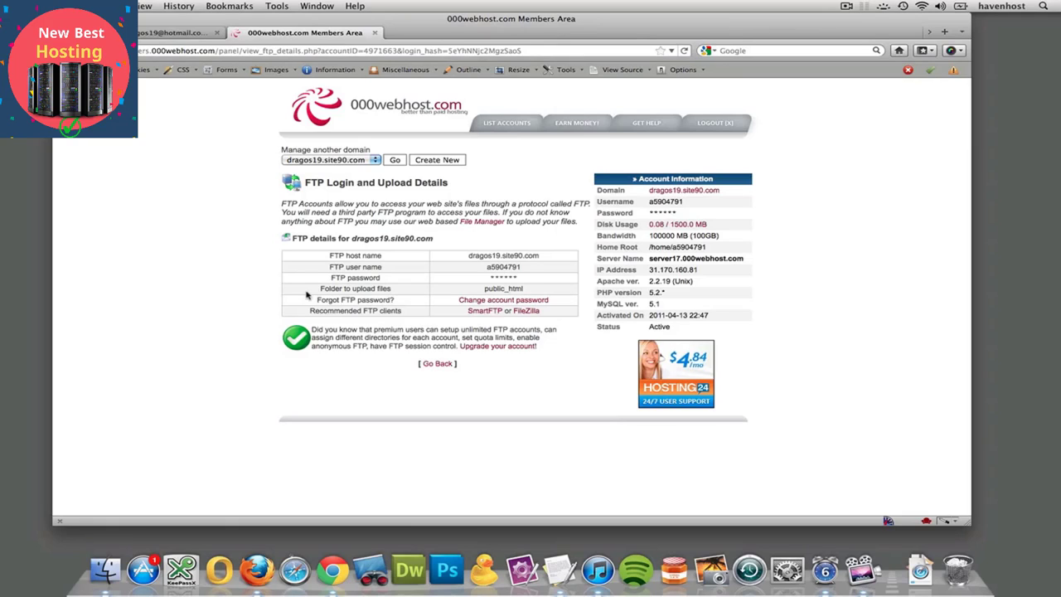
- Copy the FTP host name, open it in a new browser tab with the ftp:// prefix, and allow the port 21 connection
left_click_drag(469, 259, 543, 260)
key("super+c")
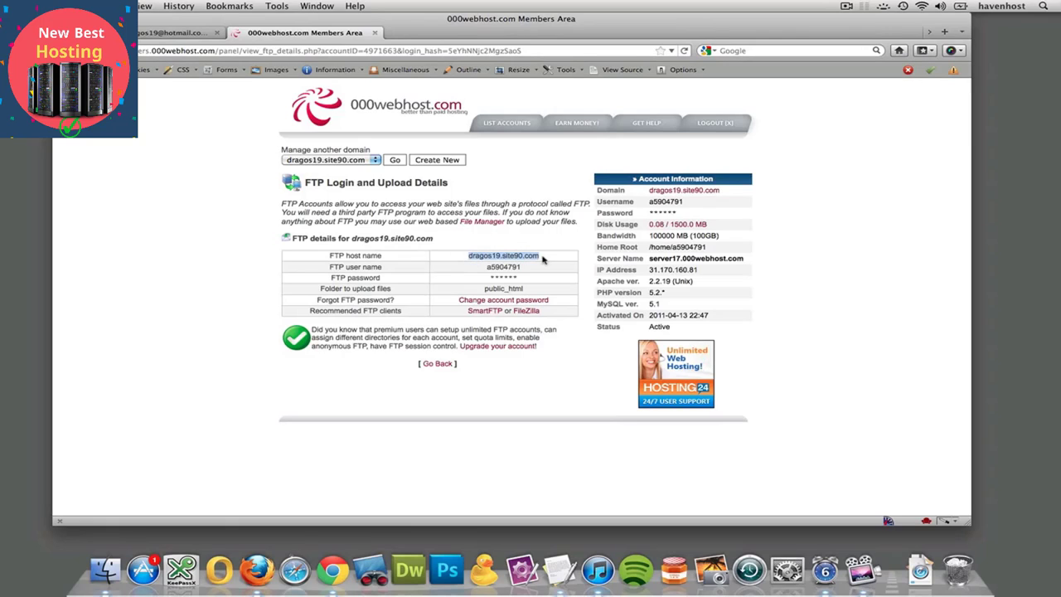
double_click(521, 33)
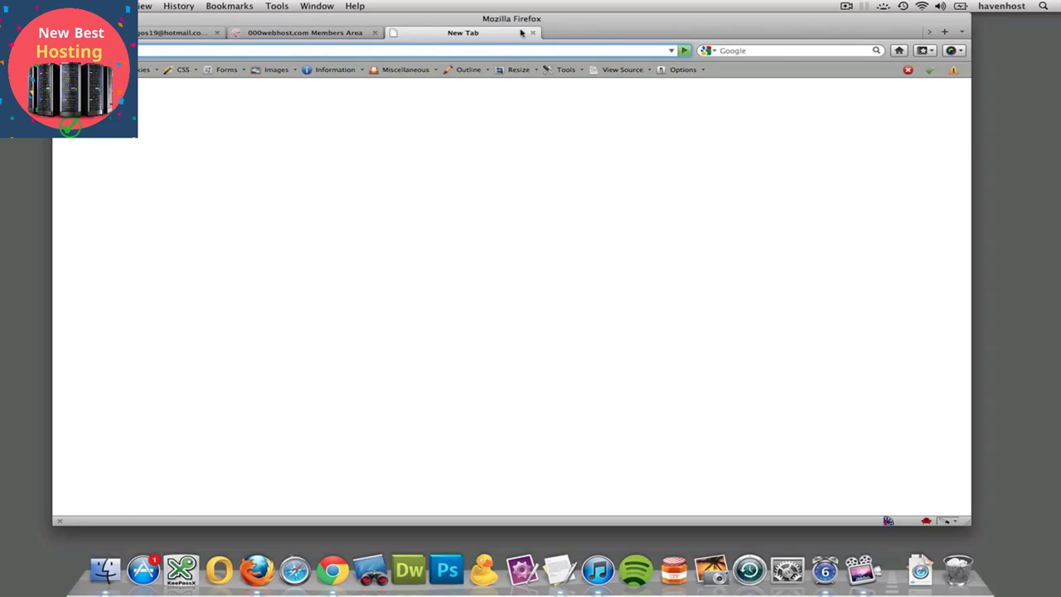
type("ftp:/")
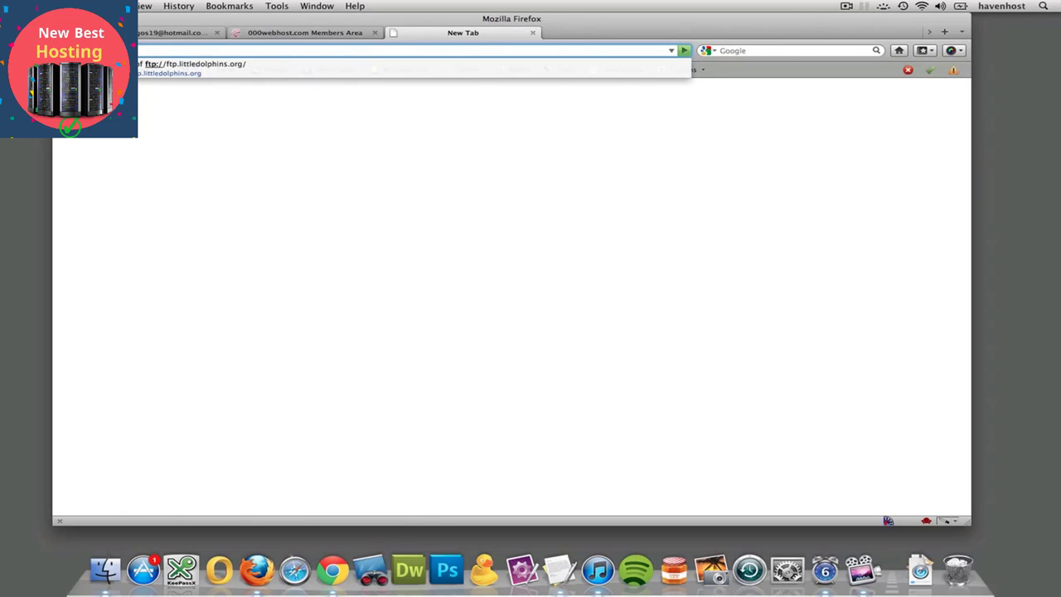
type("/")
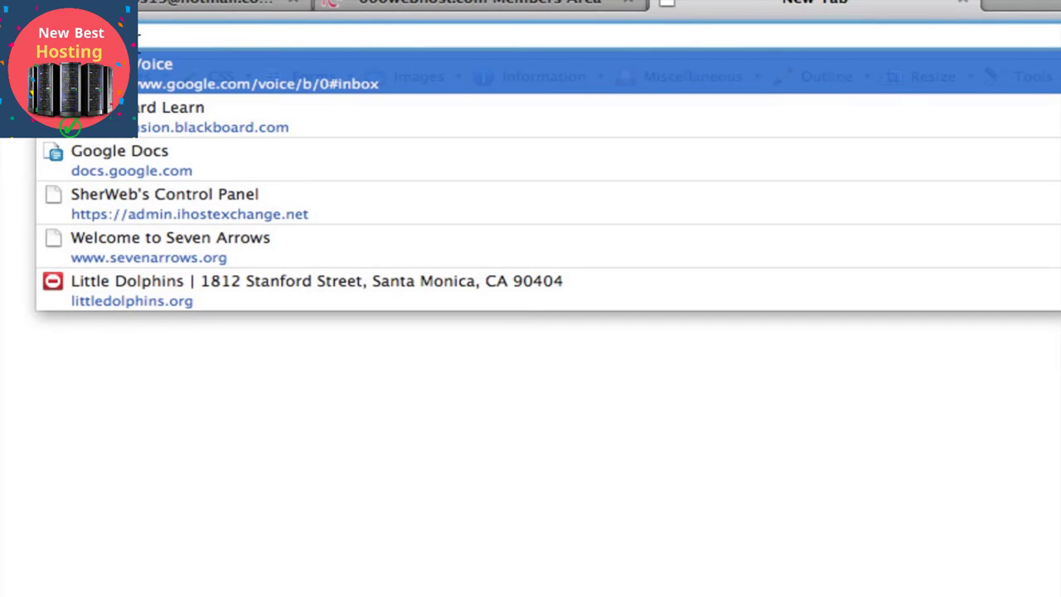
key("super+v")
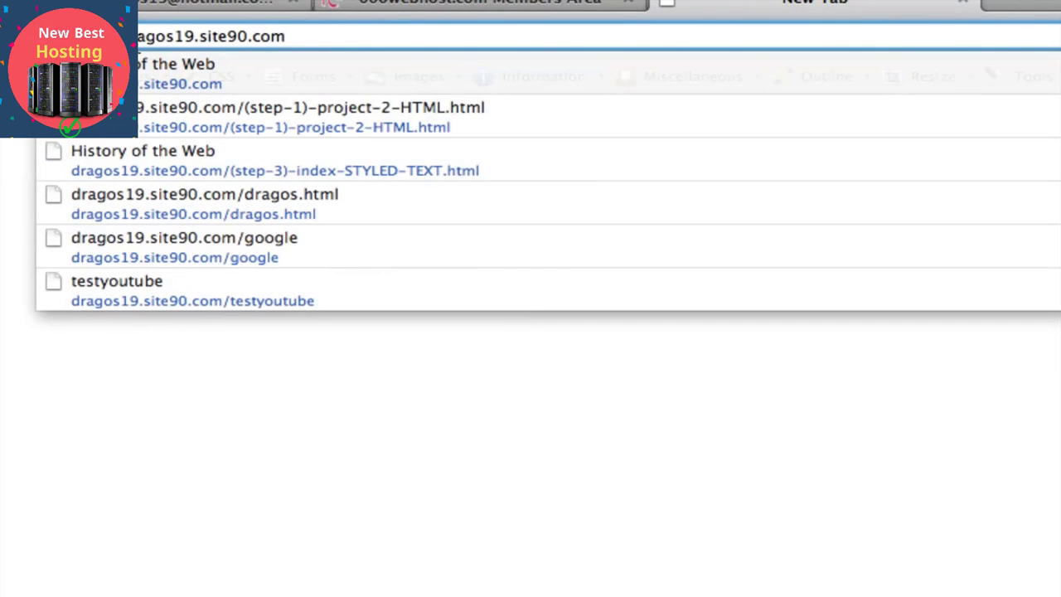
key("Return")
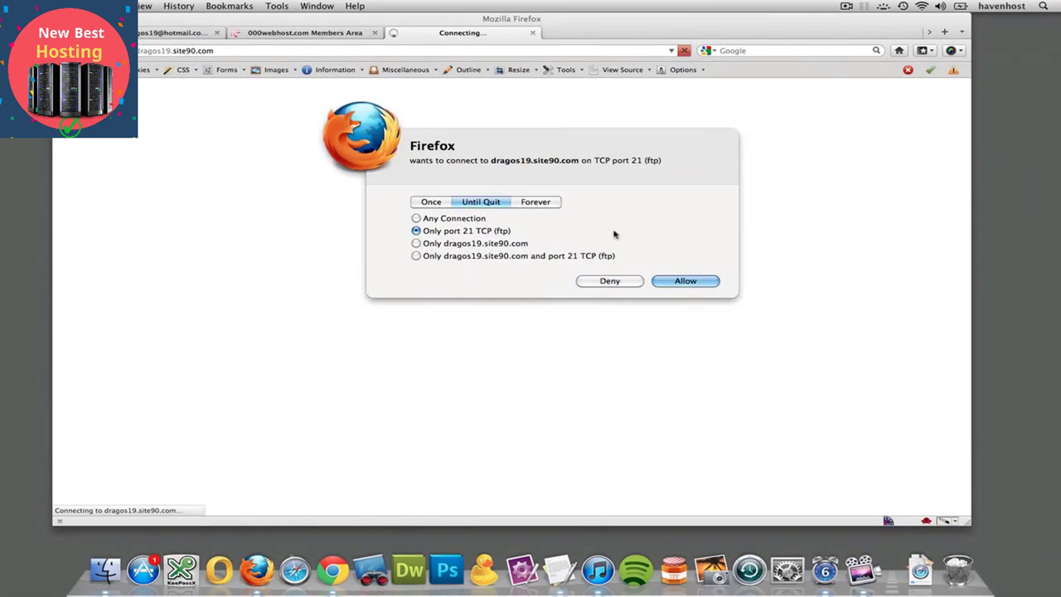
left_click(684, 283)
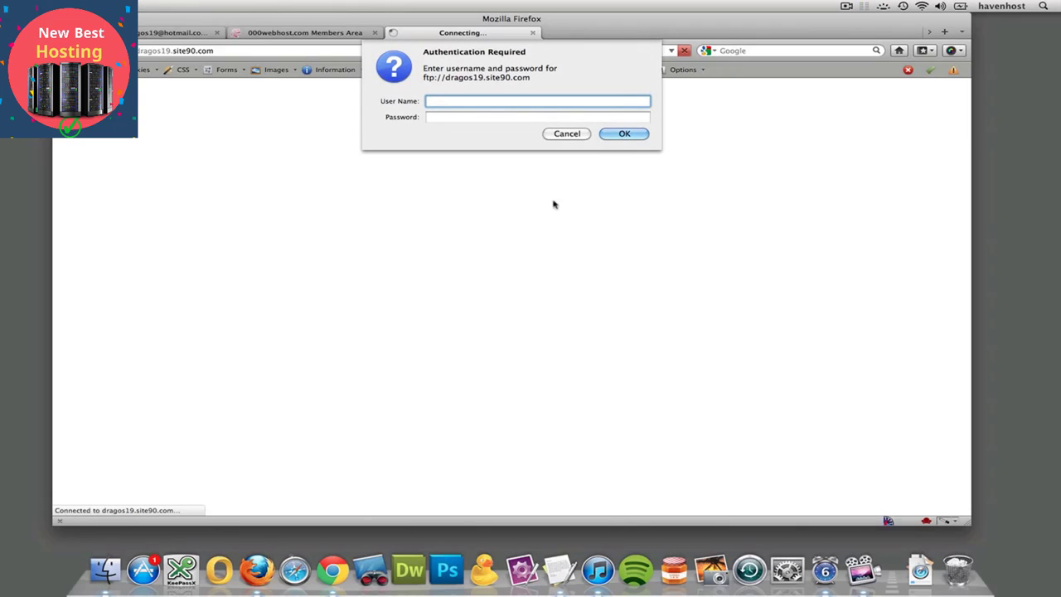
- Cancel the login prompt, copy the FTP user name from the hosting details, and reload the FTP address
left_click(571, 135)
left_click(281, 33)
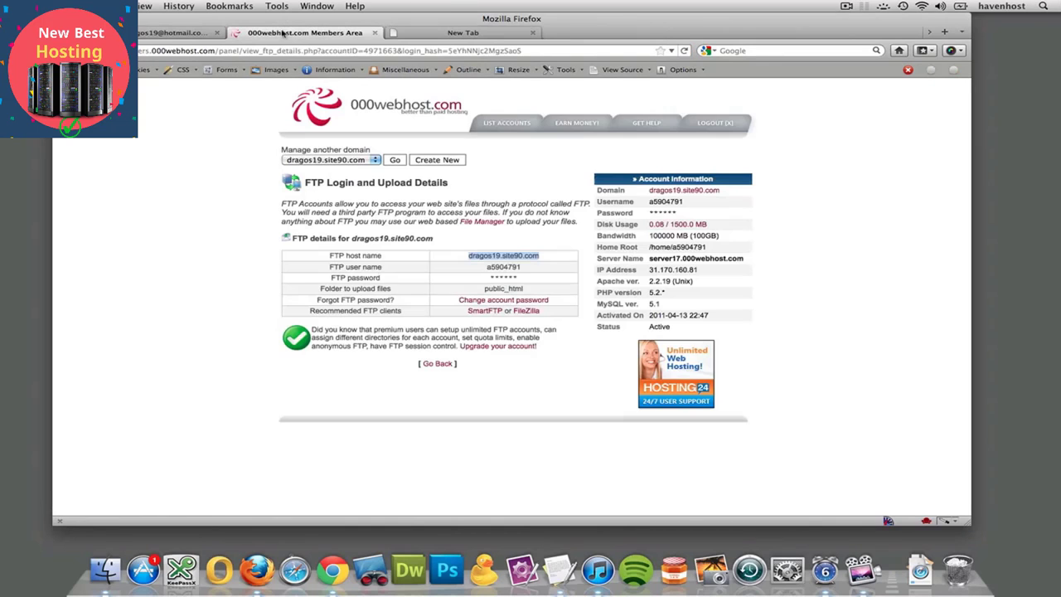
double_click(492, 267)
key("super+c")
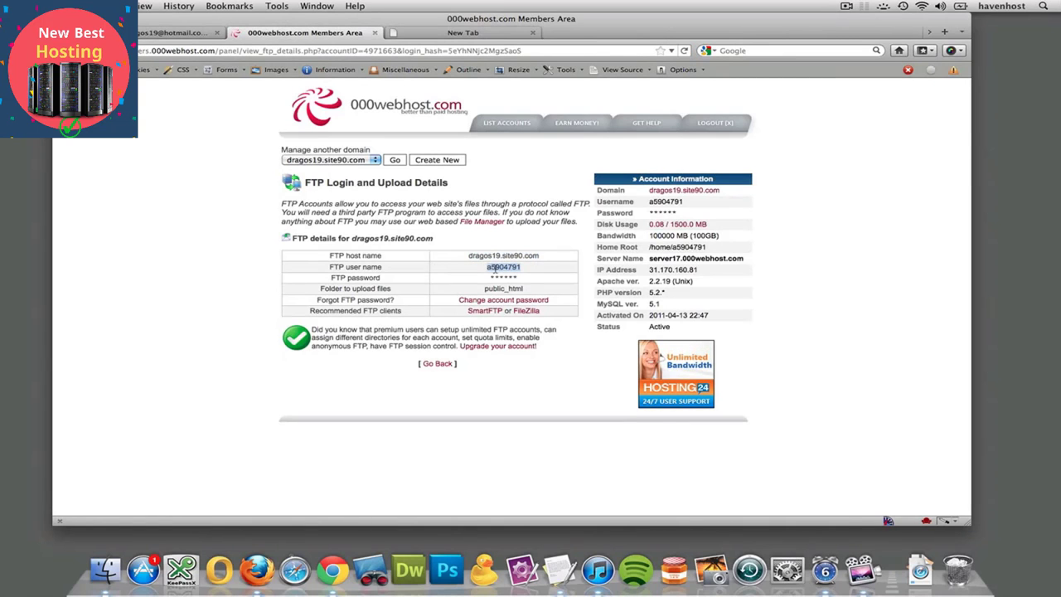
left_click(474, 33)
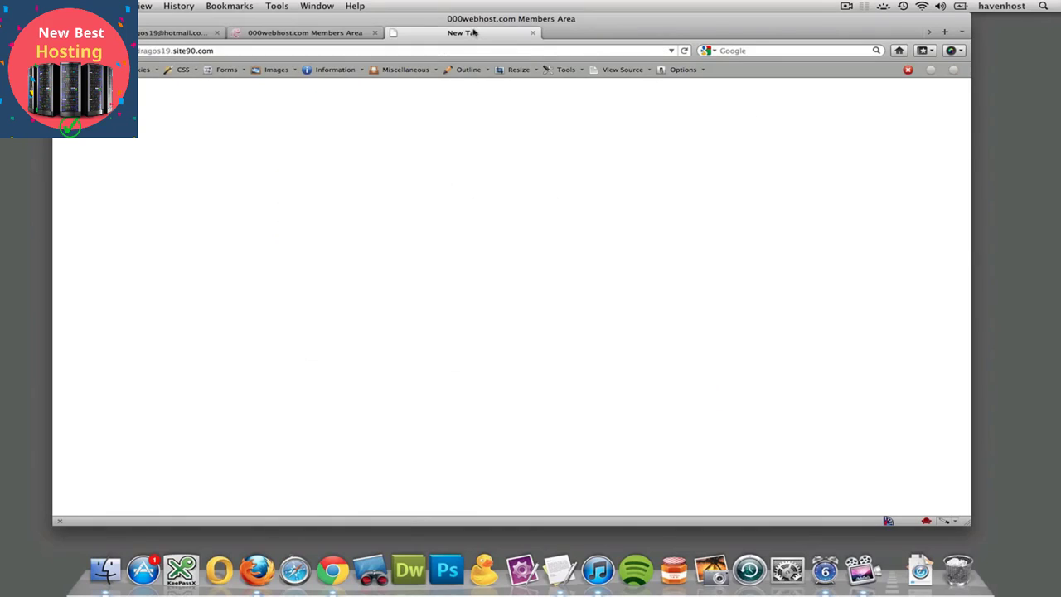
left_click(235, 51)
key("Return")
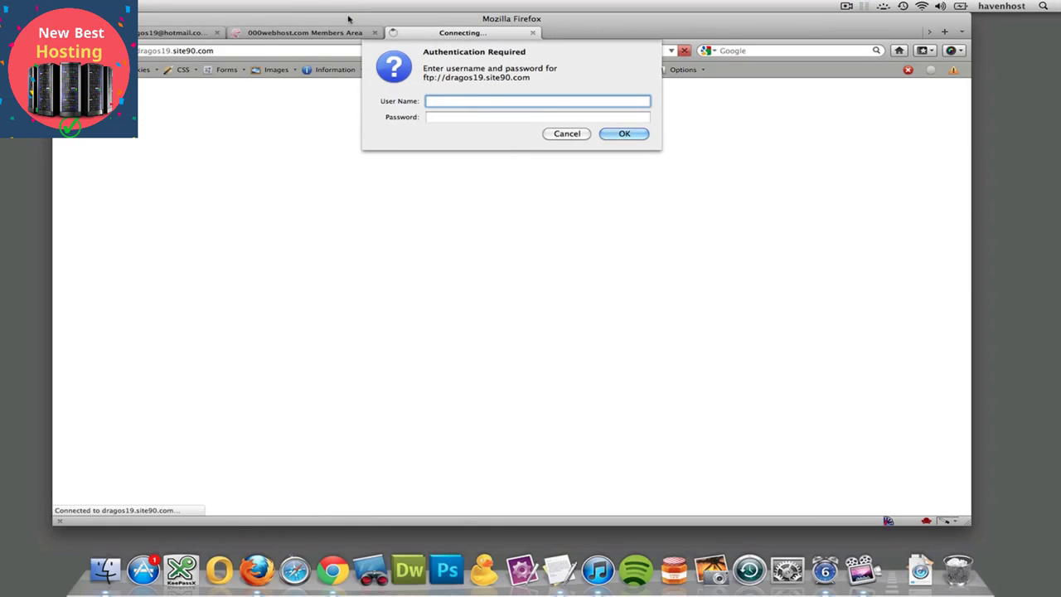
- Log in to the FTP server with the copied user name and the account password, allowing the port 4002 connection
key("super+v")
key("Tab")
type("****")
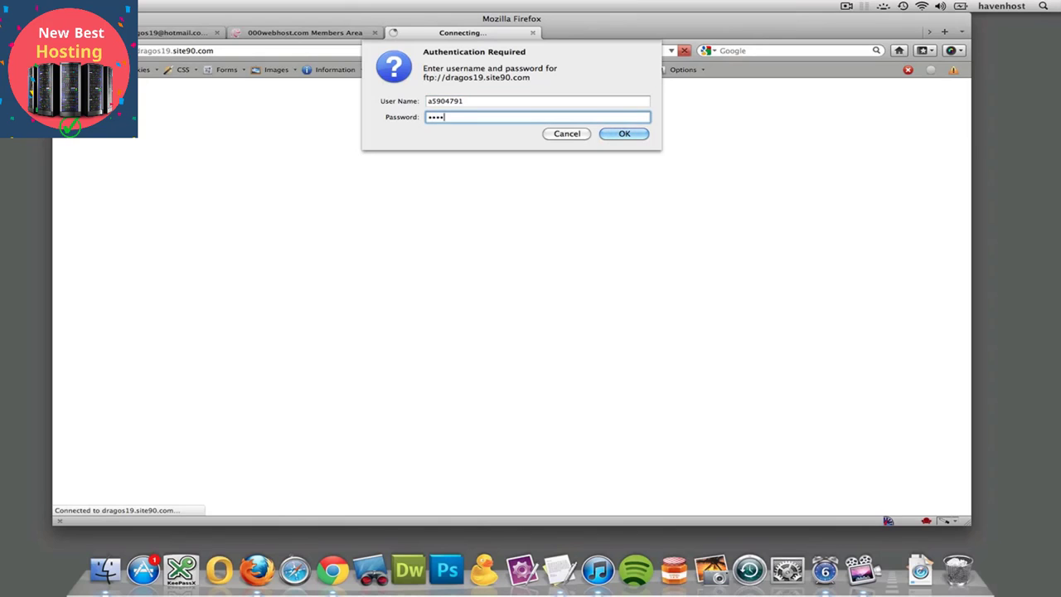
type("******")
key("Return")
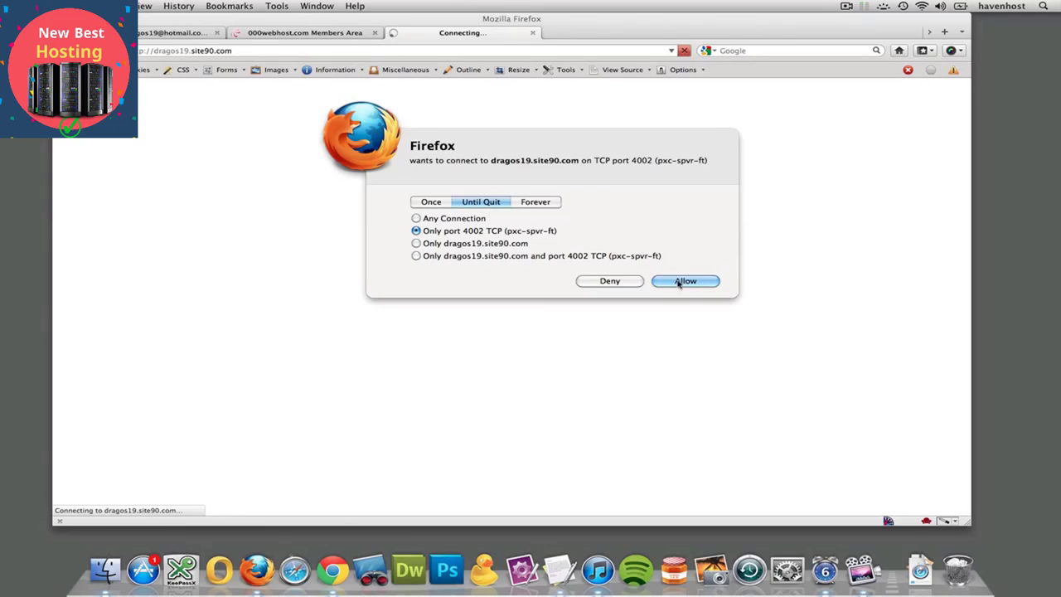
left_click(685, 281)
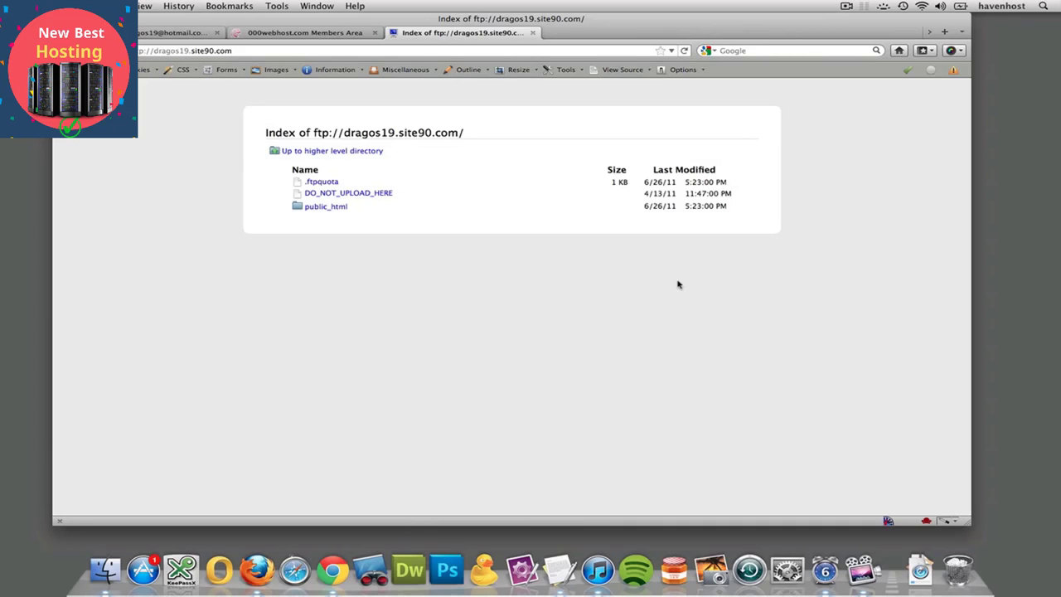
- Close the FTP directory listing, launch Dreamweaver, and deny its outgoing connection request
left_click(533, 33)
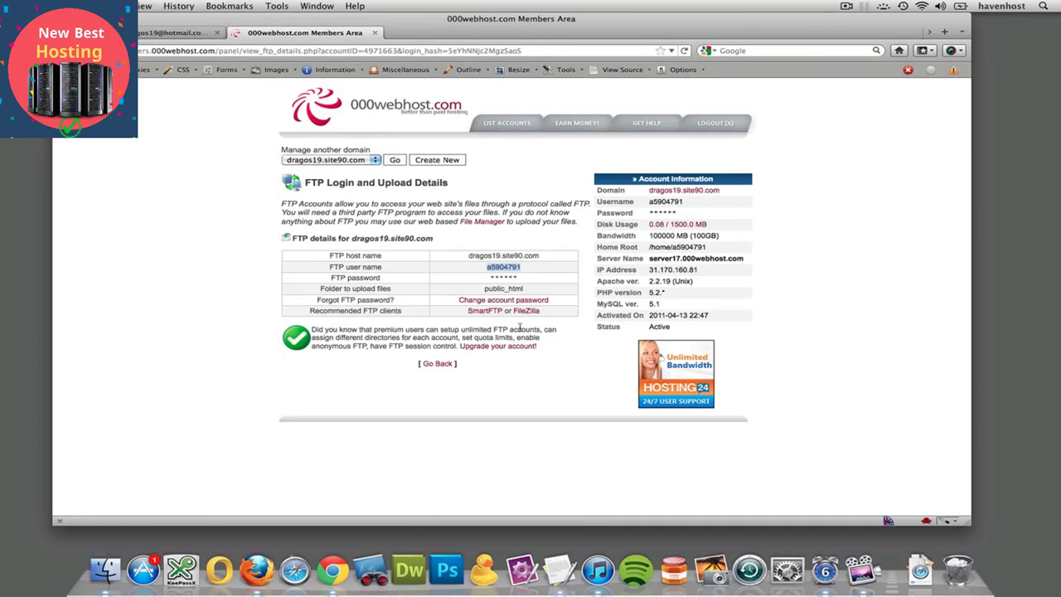
left_click(412, 567)
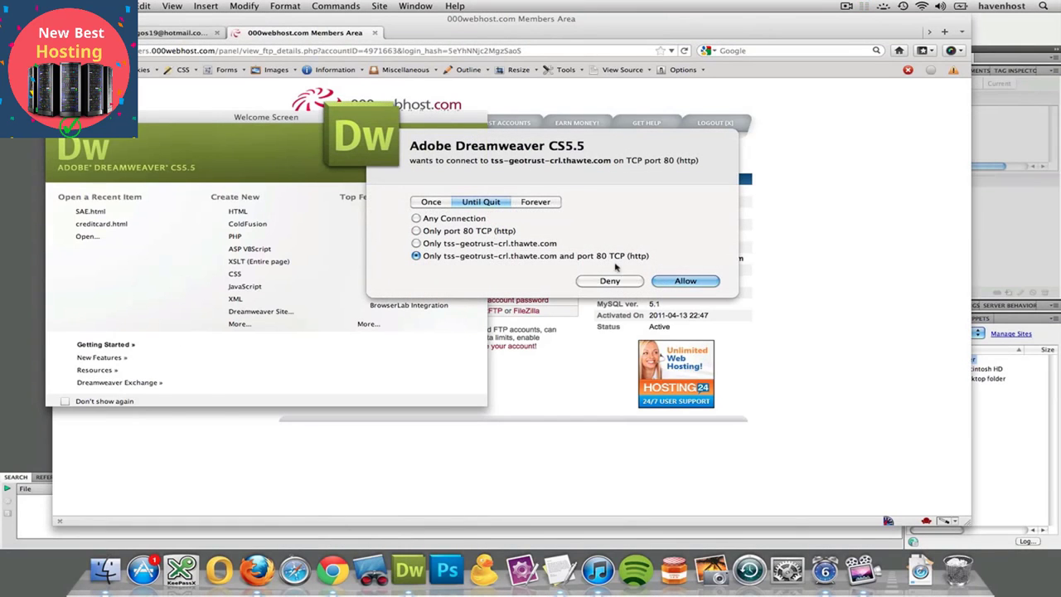
left_click(630, 282)
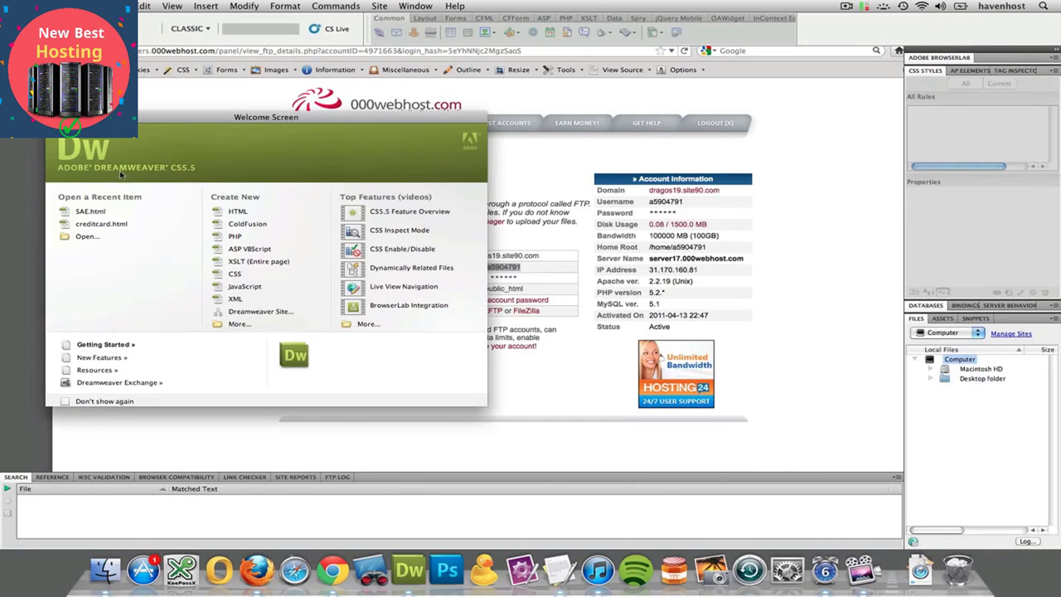
- Start a new Dreamweaver site and name it 000webhost.com
left_click(380, 7)
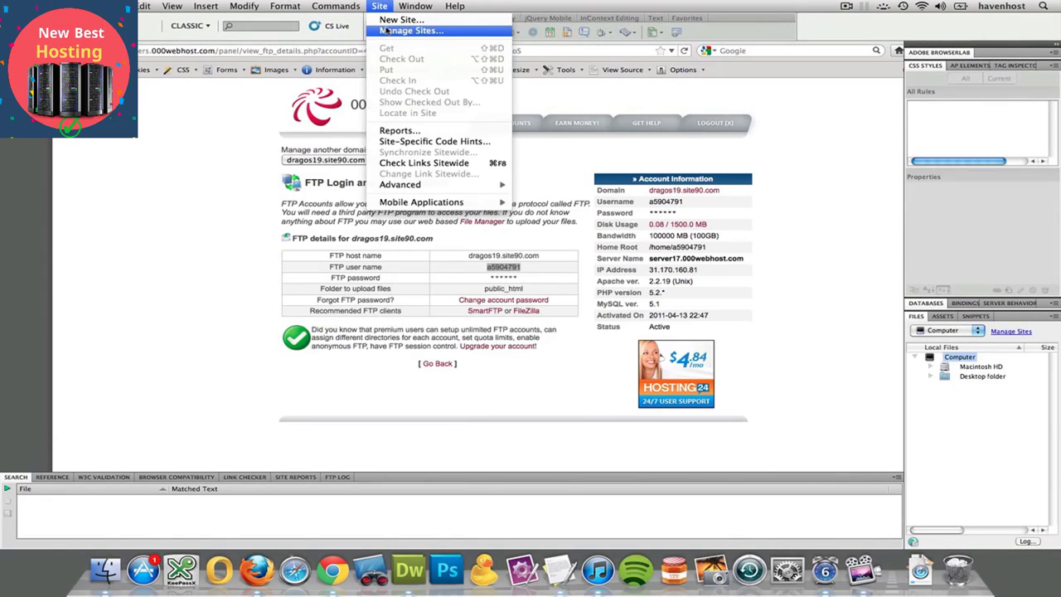
left_click(389, 19)
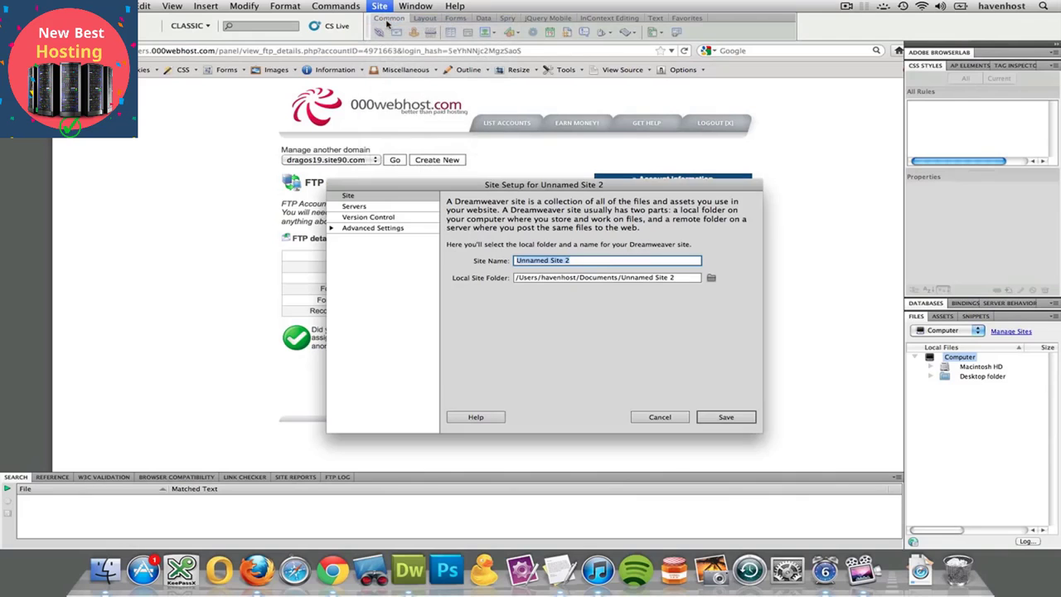
left_click_drag(446, 188, 526, 58)
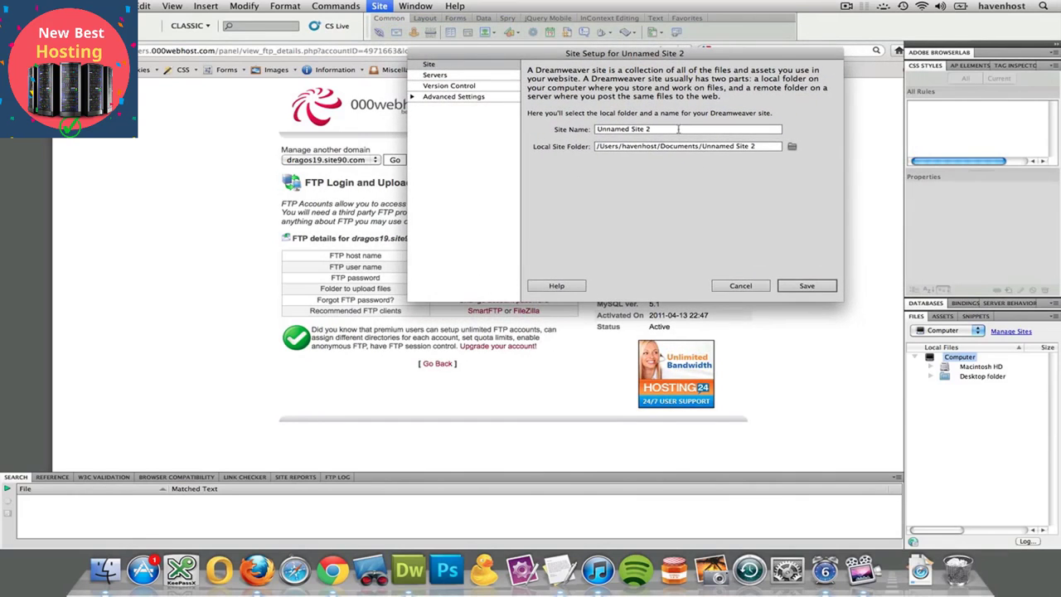
left_click_drag(679, 129, 578, 125)
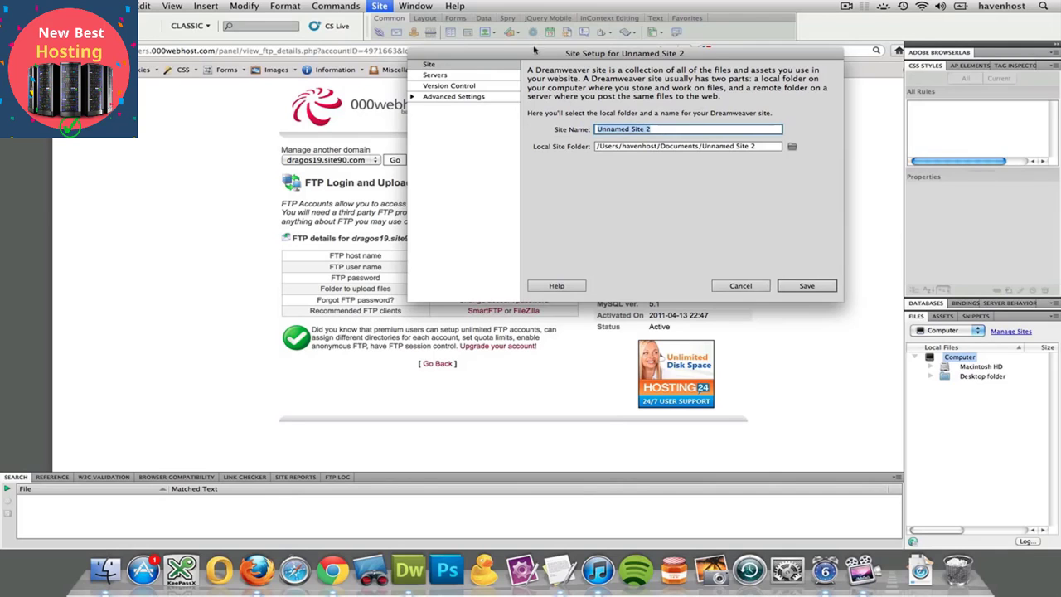
left_click_drag(535, 53, 481, 218)
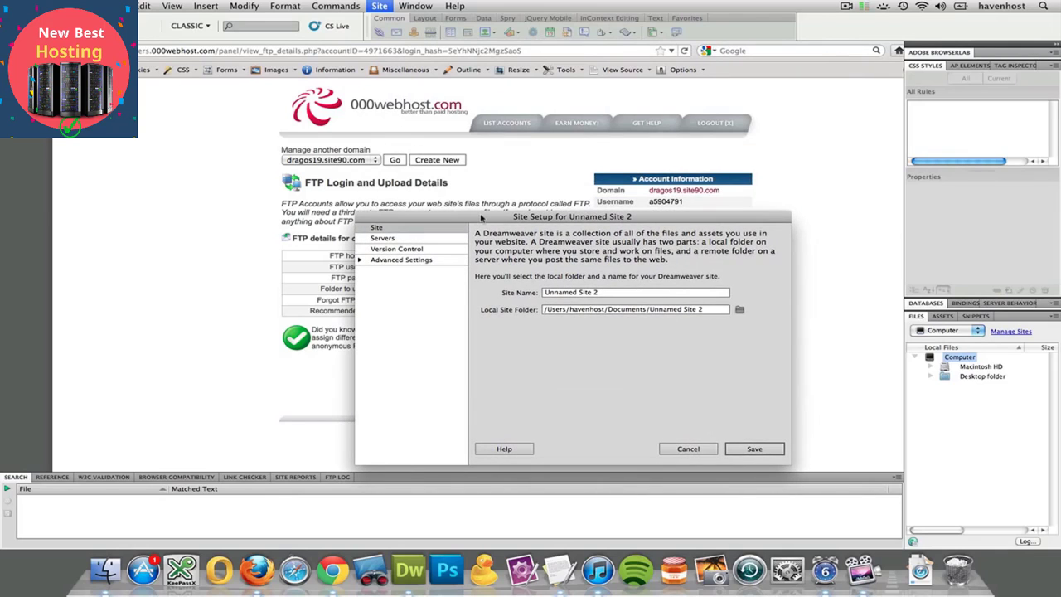
triple_click(581, 293)
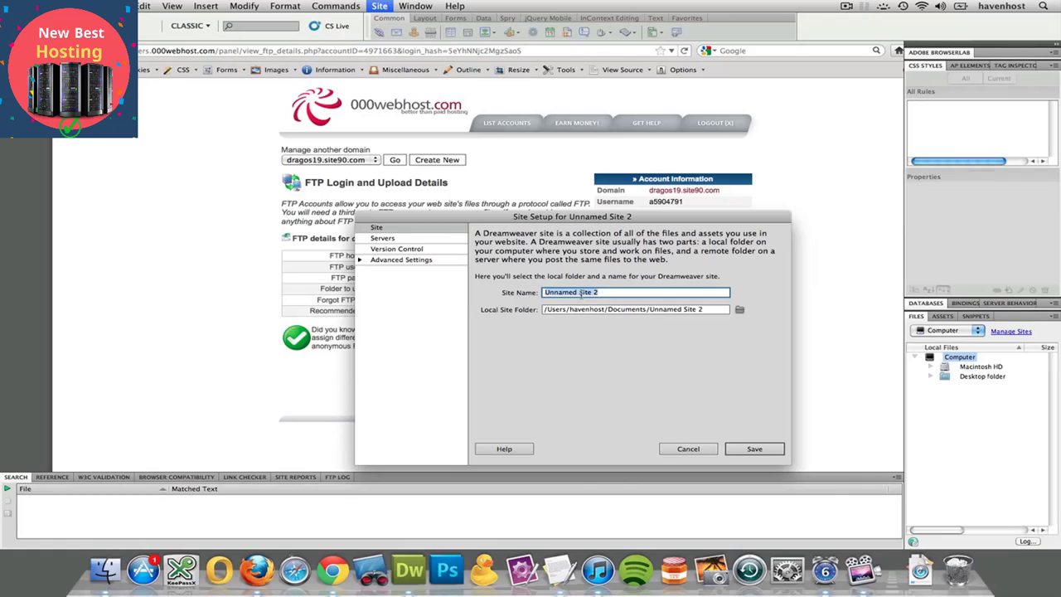
type("000webhost.com")
- Create a folder named 000webhost-stuff inside Sites and choose it as the local site folder
left_click(738, 310)
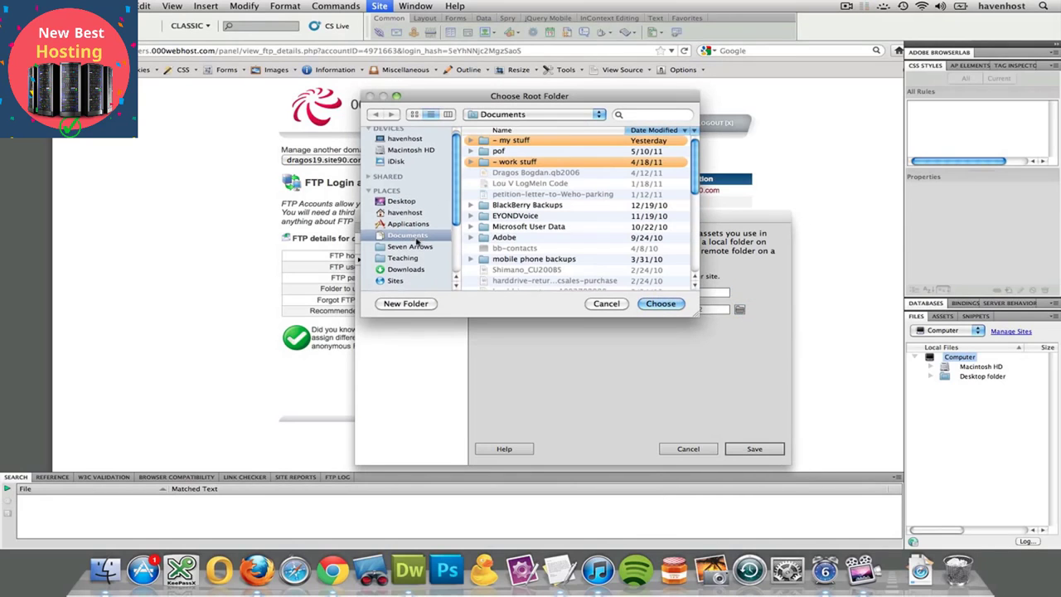
scroll(417, 240, "down", 2)
left_click(404, 262)
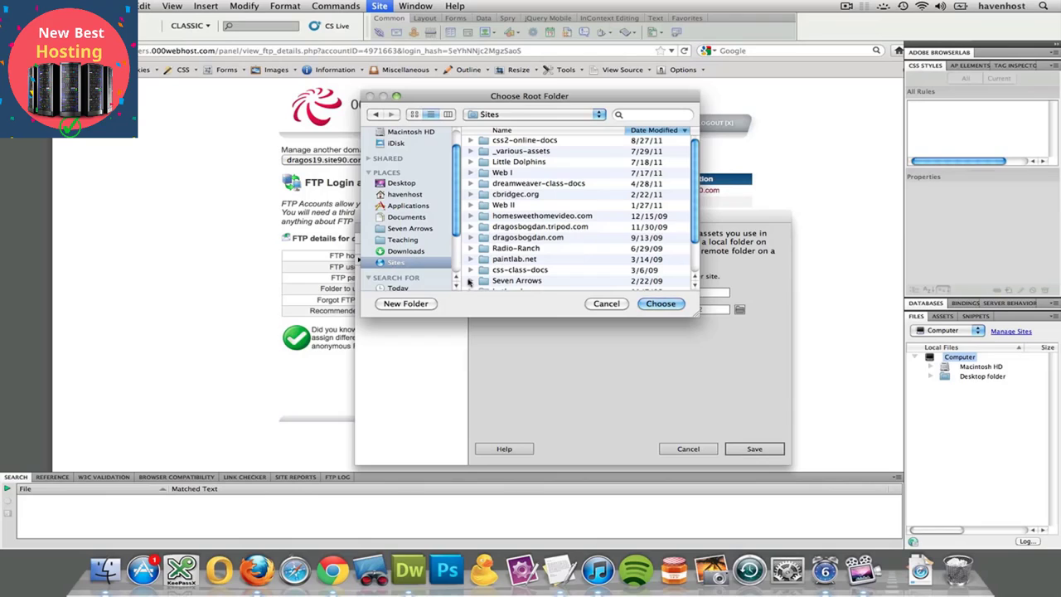
left_click(402, 304)
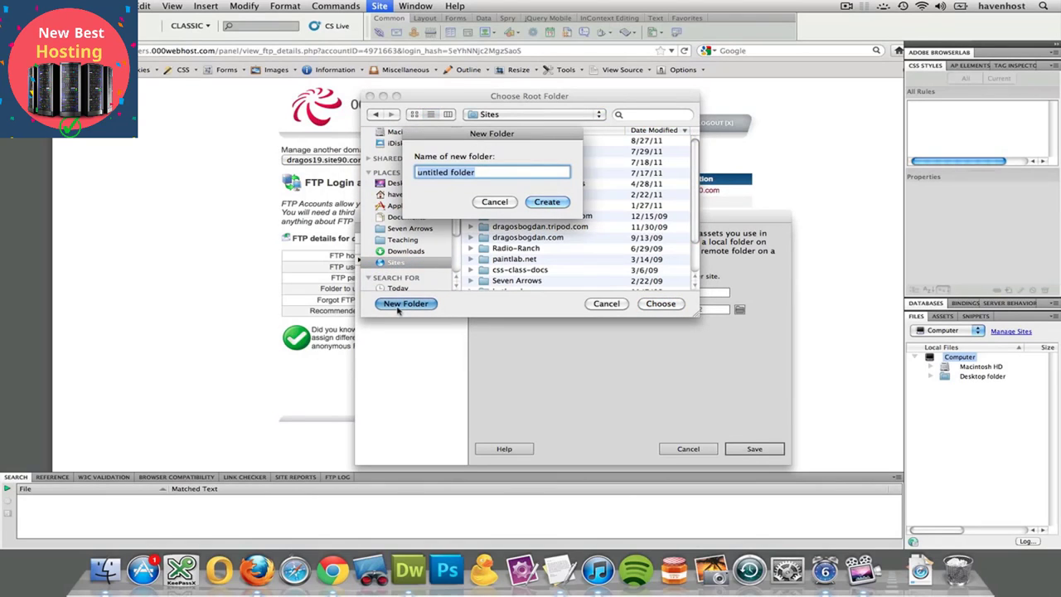
type("000webho")
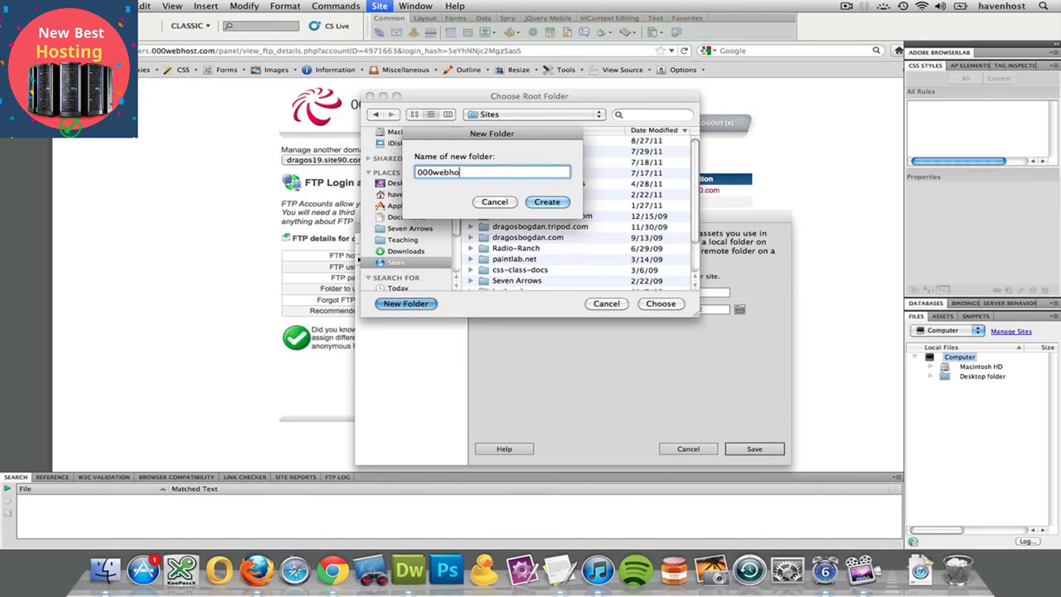
type("st-stuff")
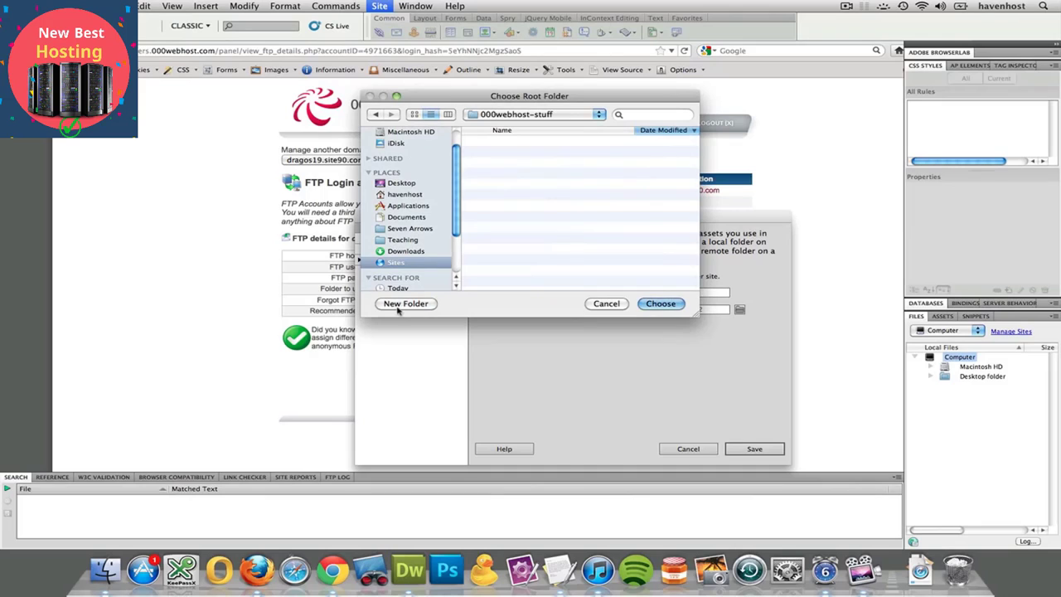
left_click(668, 305)
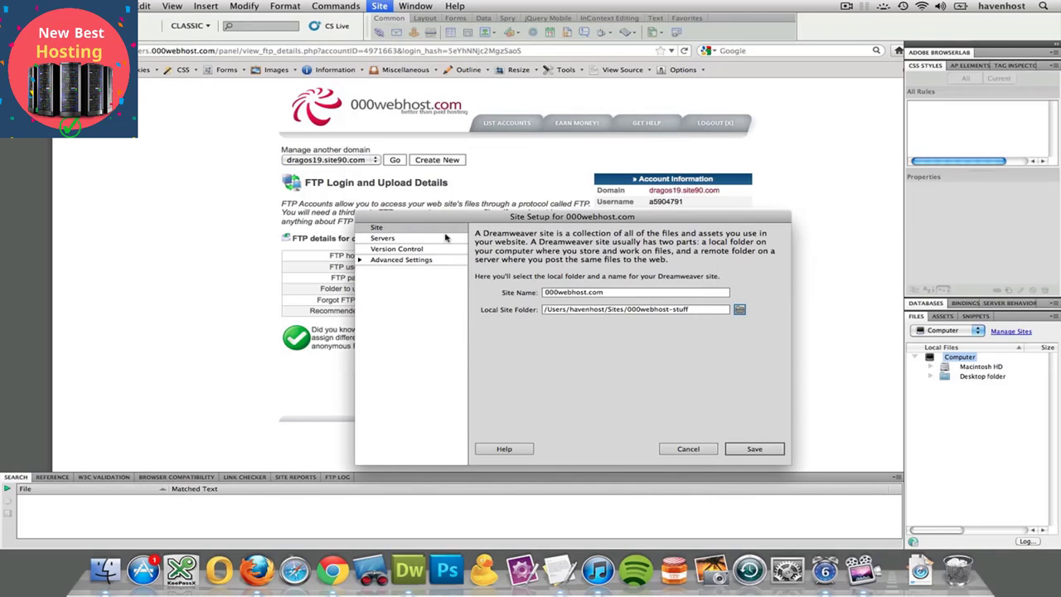
- Add a new server named 000webhost to the site's server settings, keeping FTP as the connection method
left_click(383, 239)
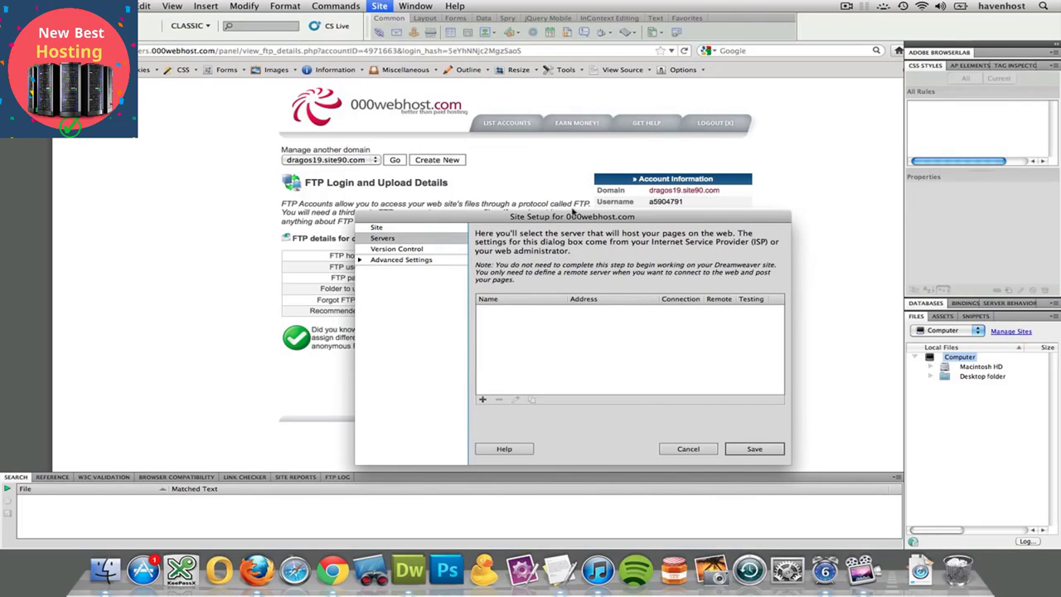
left_click_drag(582, 216, 516, 346)
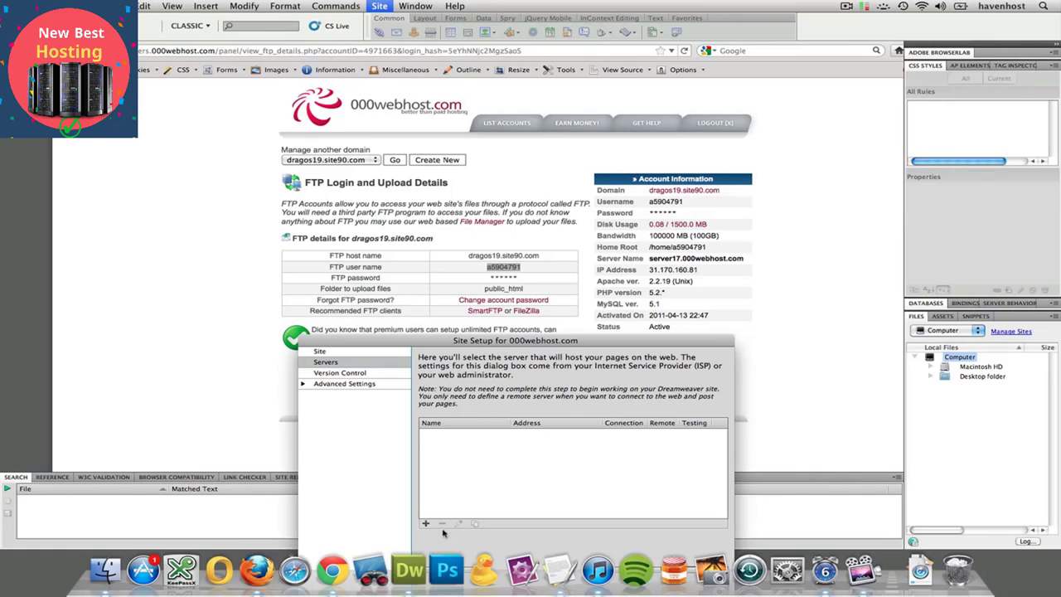
left_click(426, 523)
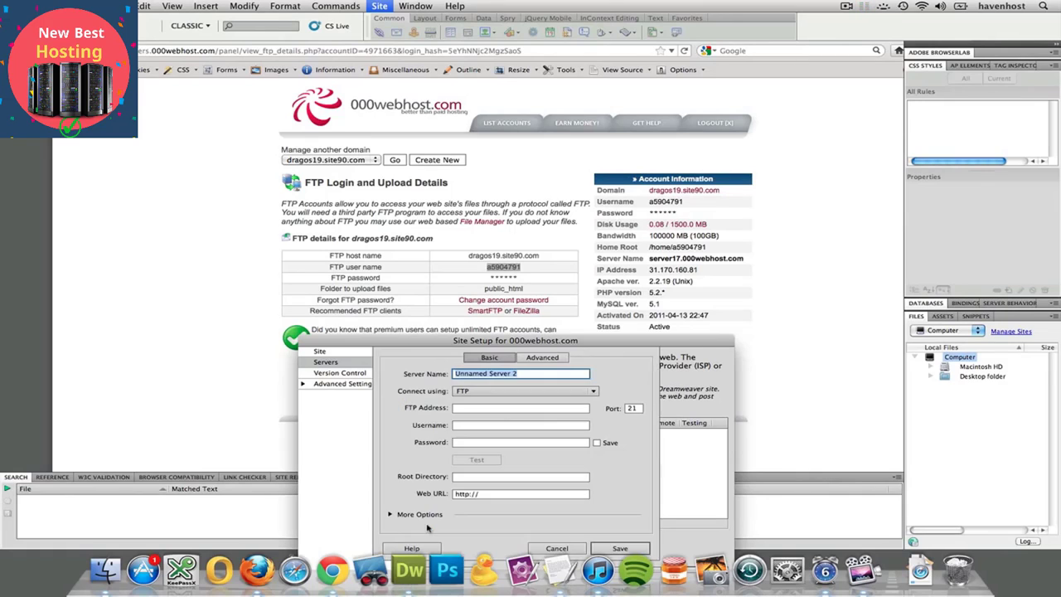
left_click_drag(490, 344, 546, 345)
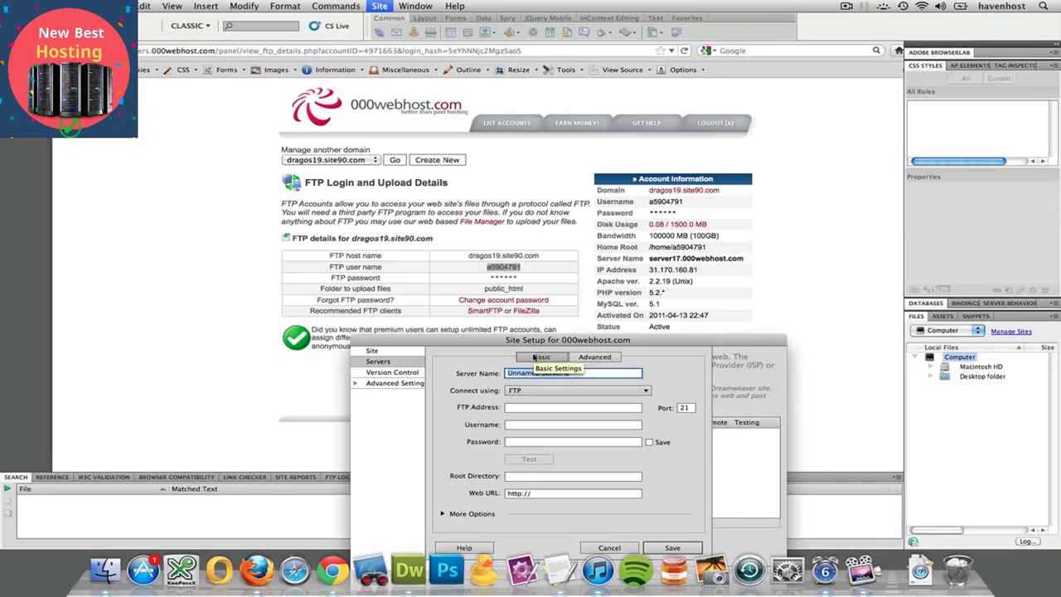
type("000webhost")
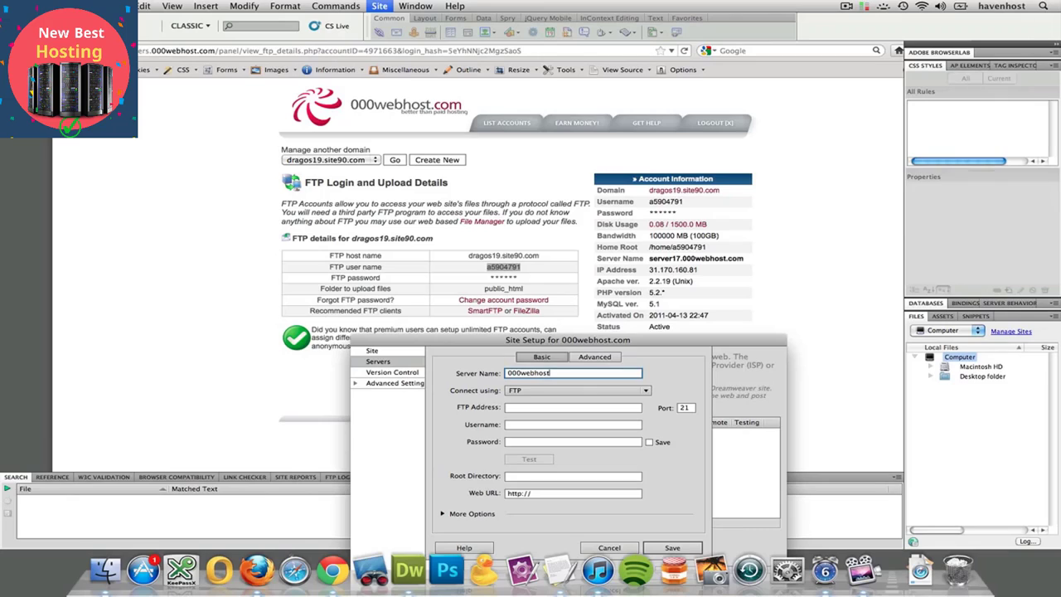
key("Tab")
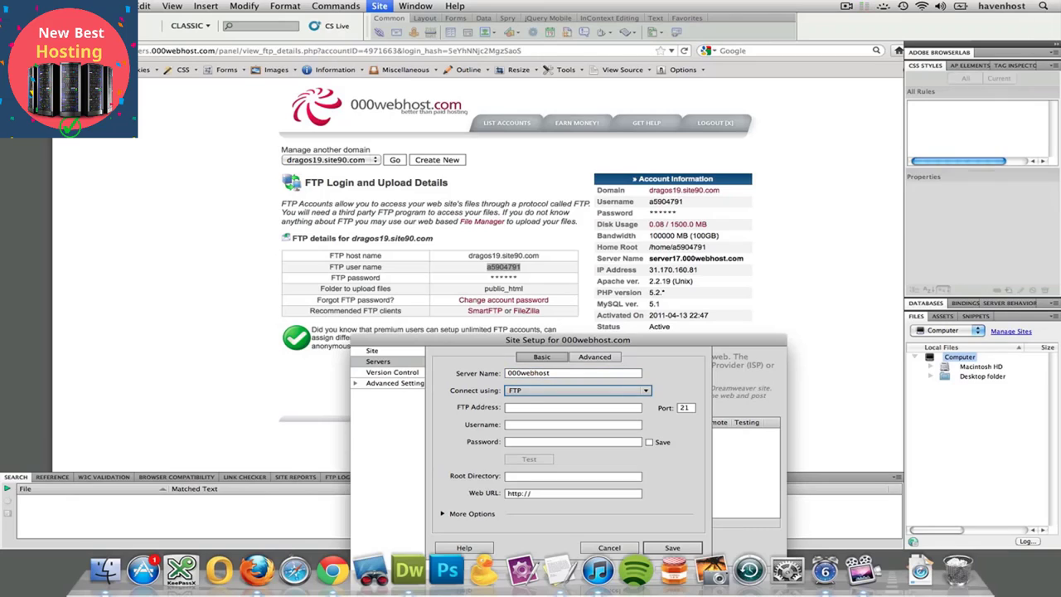
left_click(511, 391)
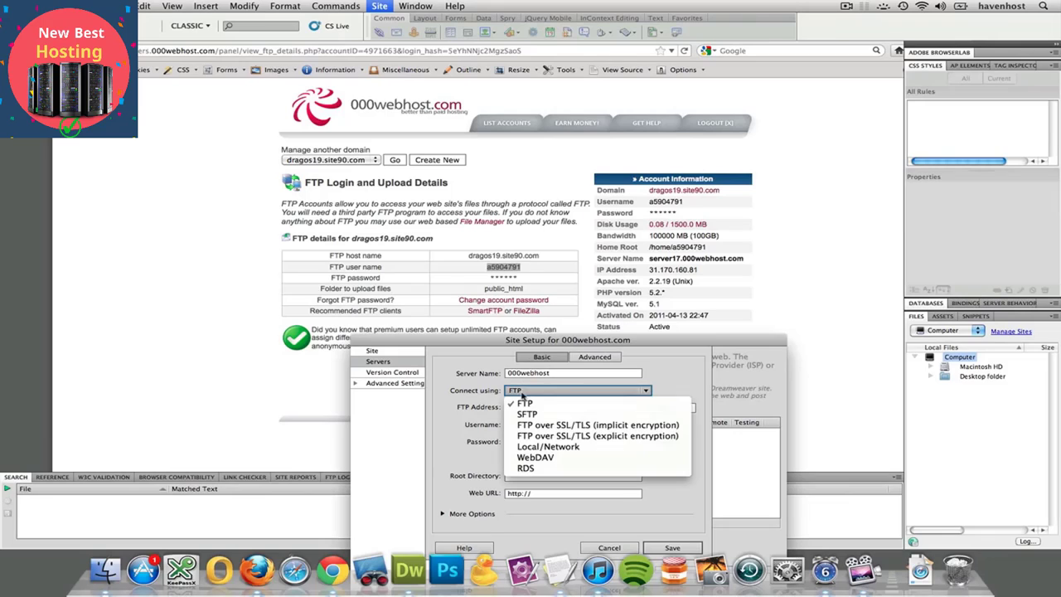
left_click(485, 399)
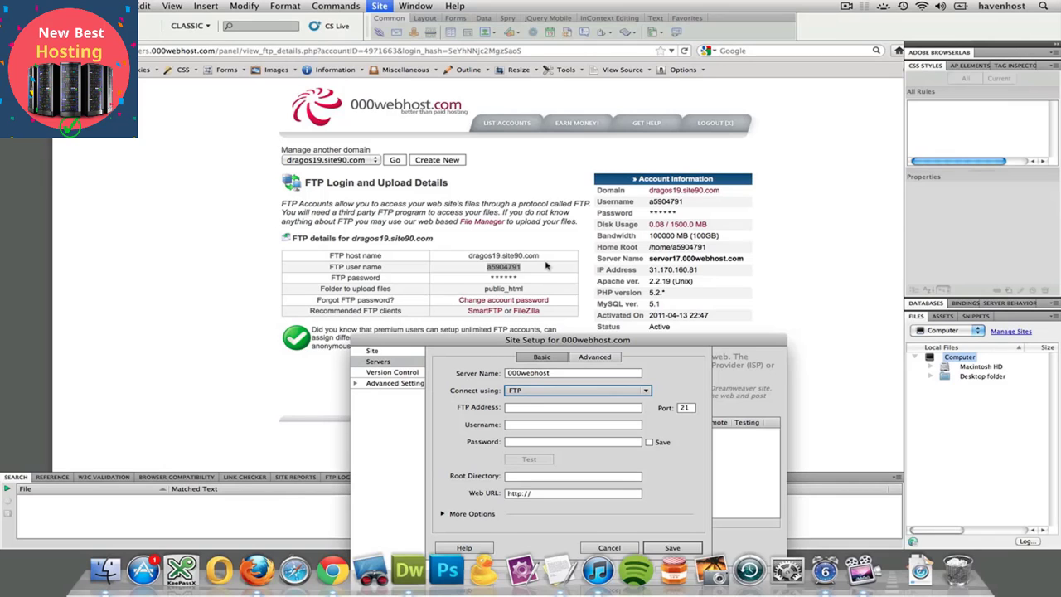
- Copy the FTP host name from the hosting account page into the new server's FTP address
left_click_drag(485, 341, 773, 334)
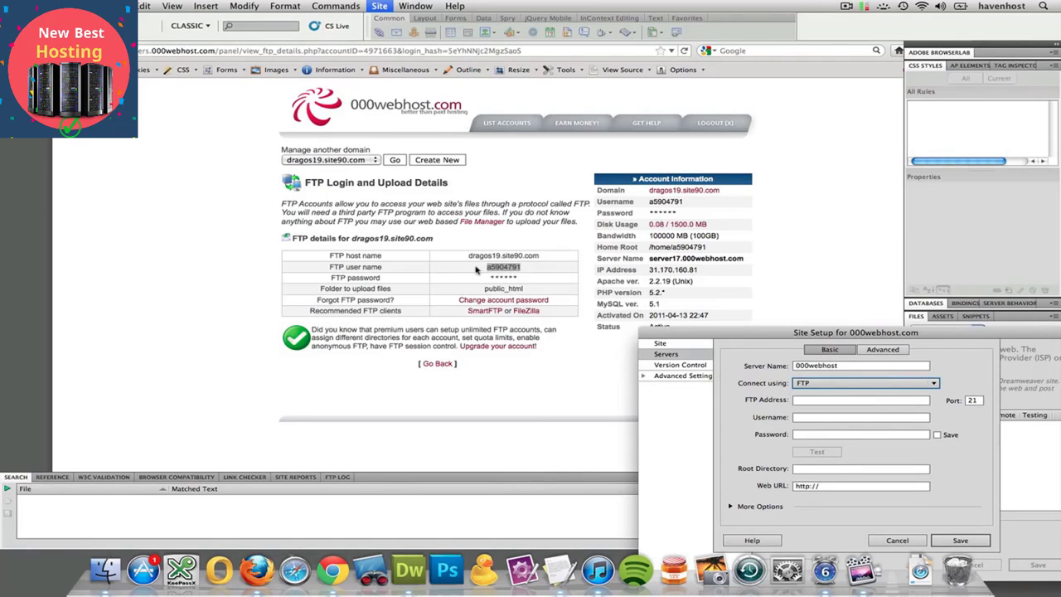
left_click(802, 402)
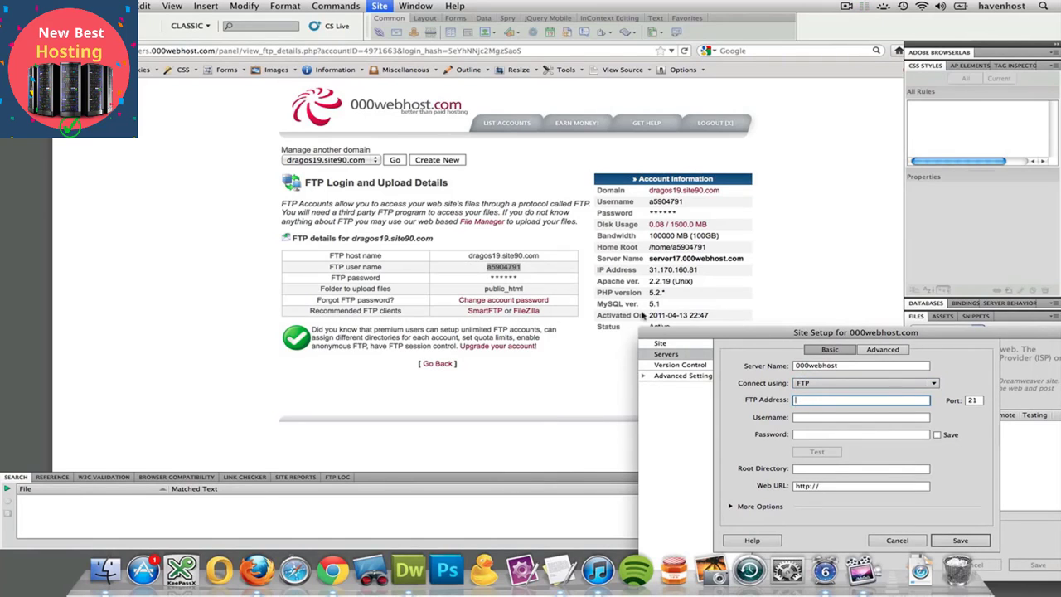
left_click(490, 258)
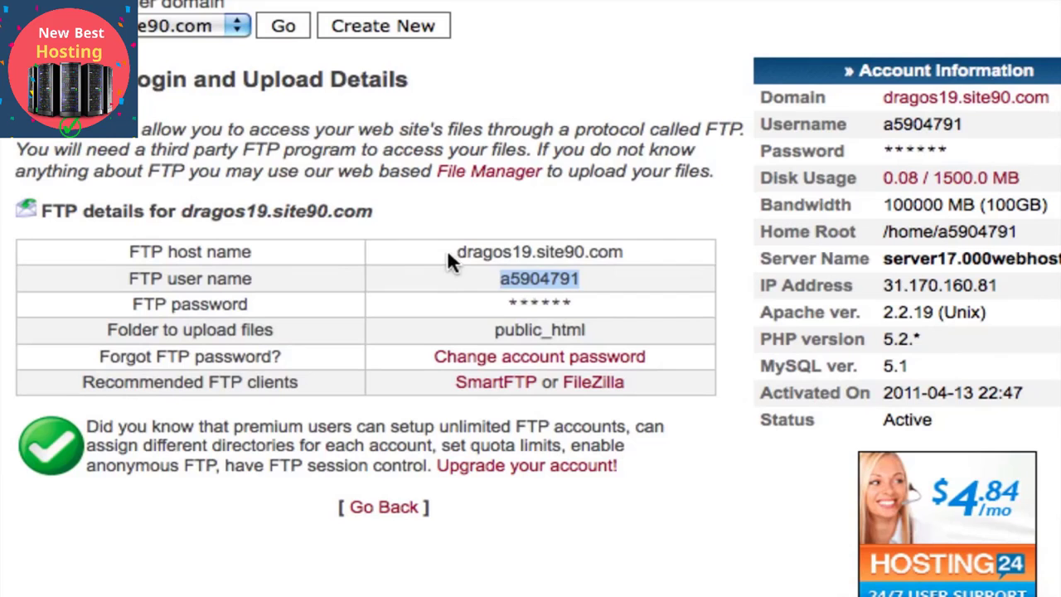
left_click_drag(452, 252, 632, 256)
key("super+c")
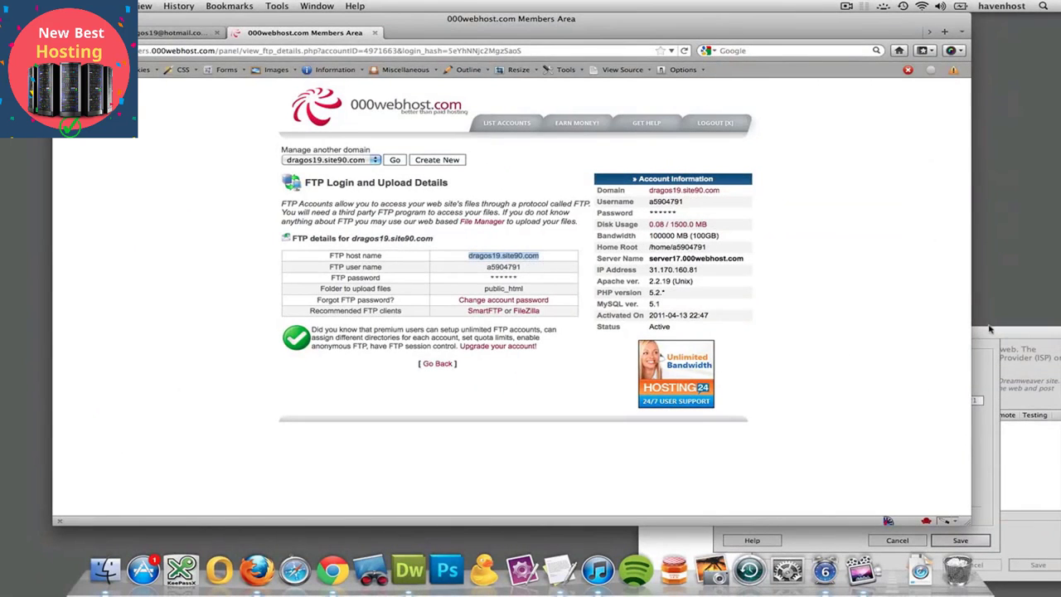
left_click(989, 330)
left_click(811, 401)
key("super+v")
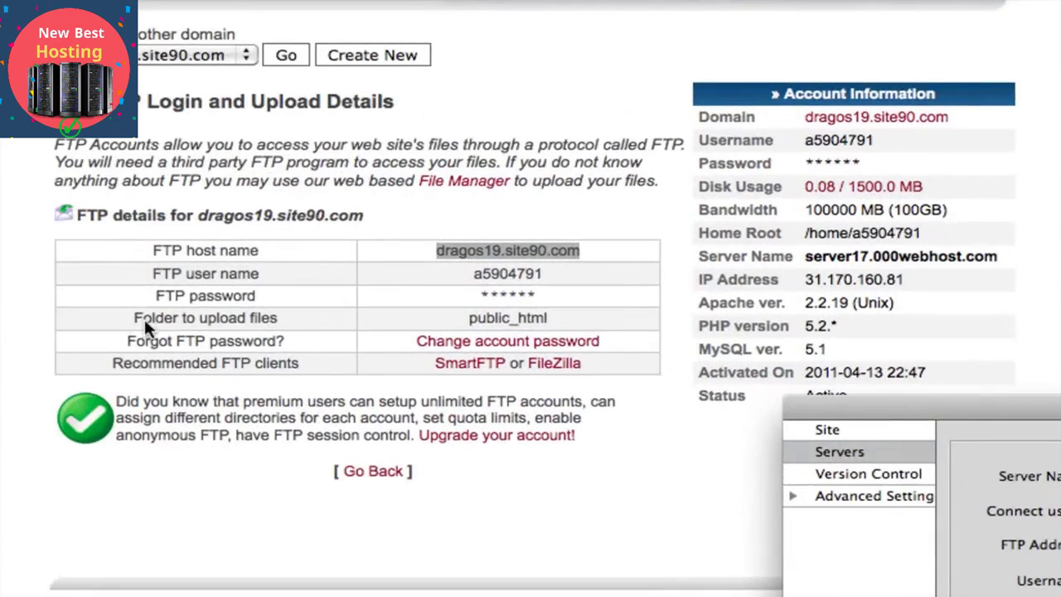
- Copy the FTP user name from the hosting page into the server's username and enter the account password
left_click(486, 275)
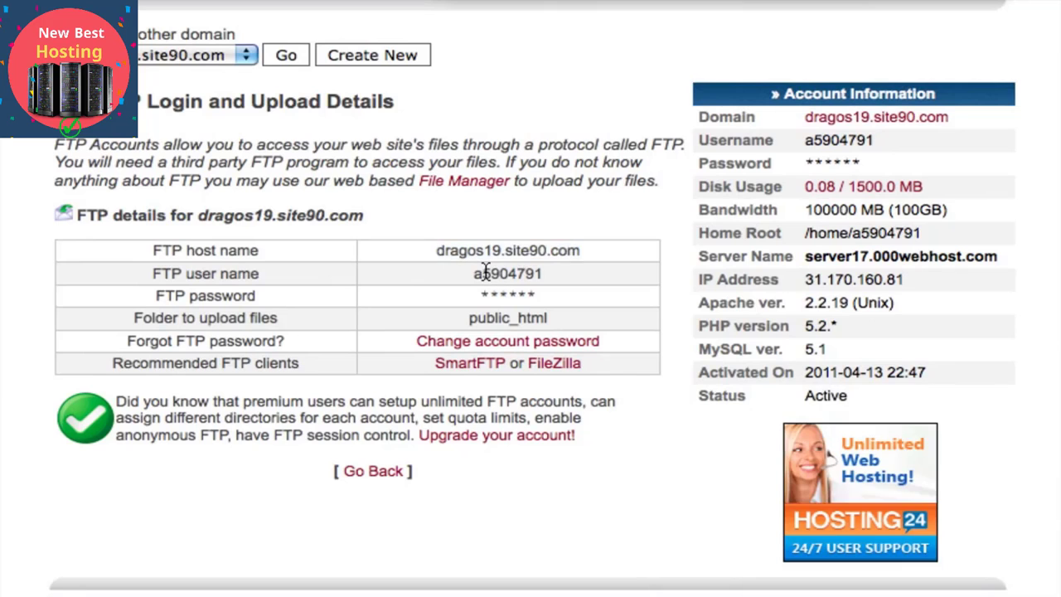
double_click(485, 273)
key("super+c")
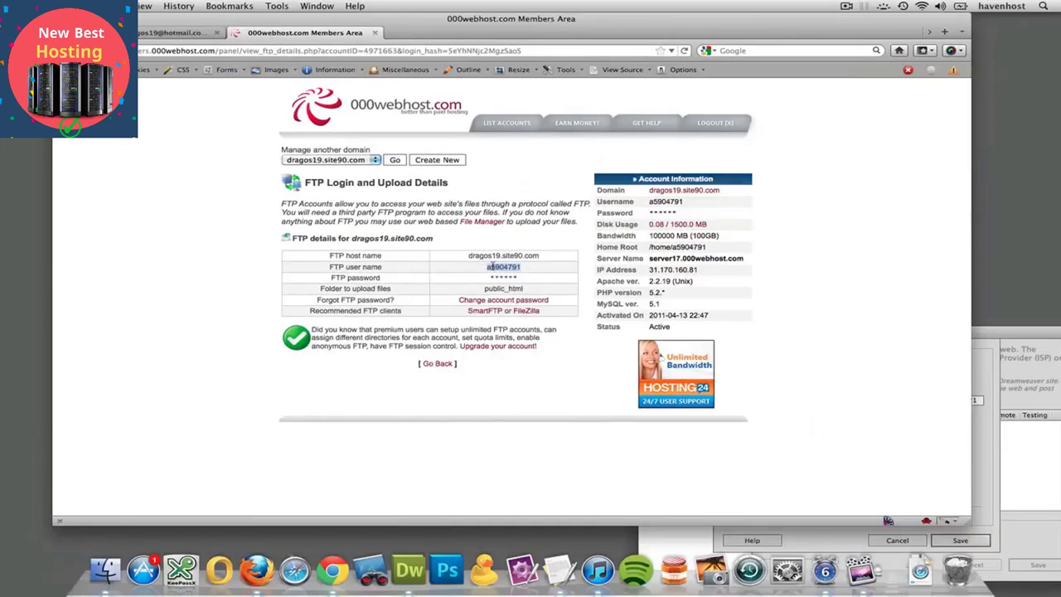
left_click(995, 380)
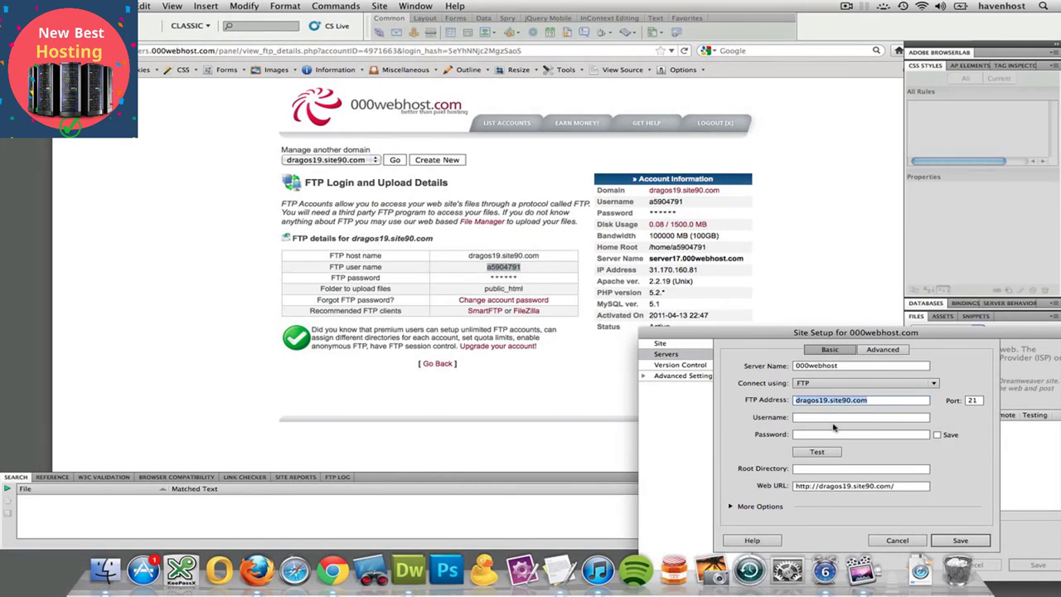
left_click(834, 418)
key("super+v")
key("Tab")
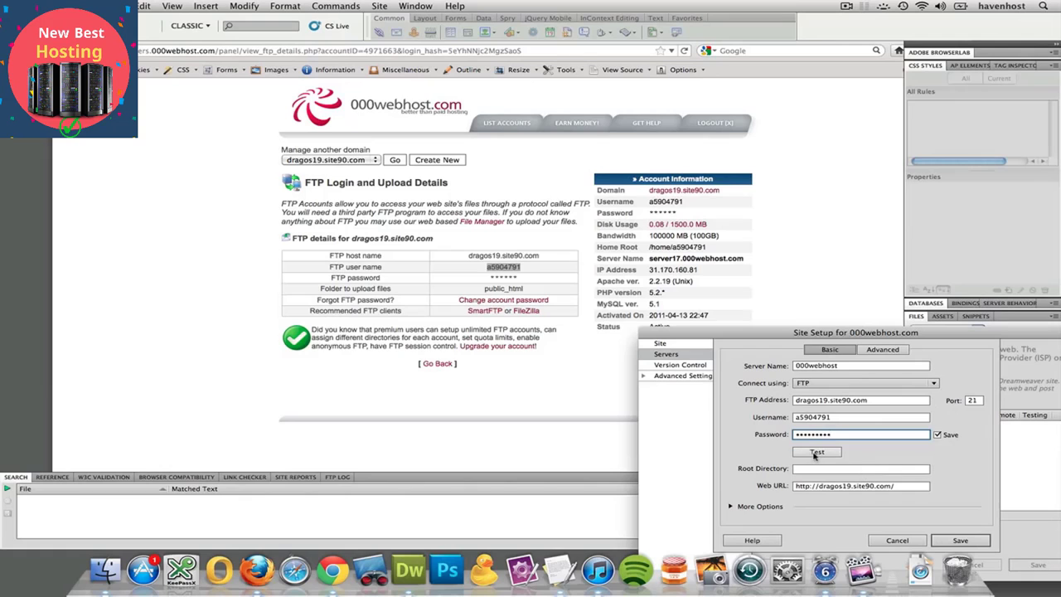
- Test the server connection, allowing Dreamweaver's access to the FTP host on TCP port 21, and dismiss the result message
left_click(816, 452)
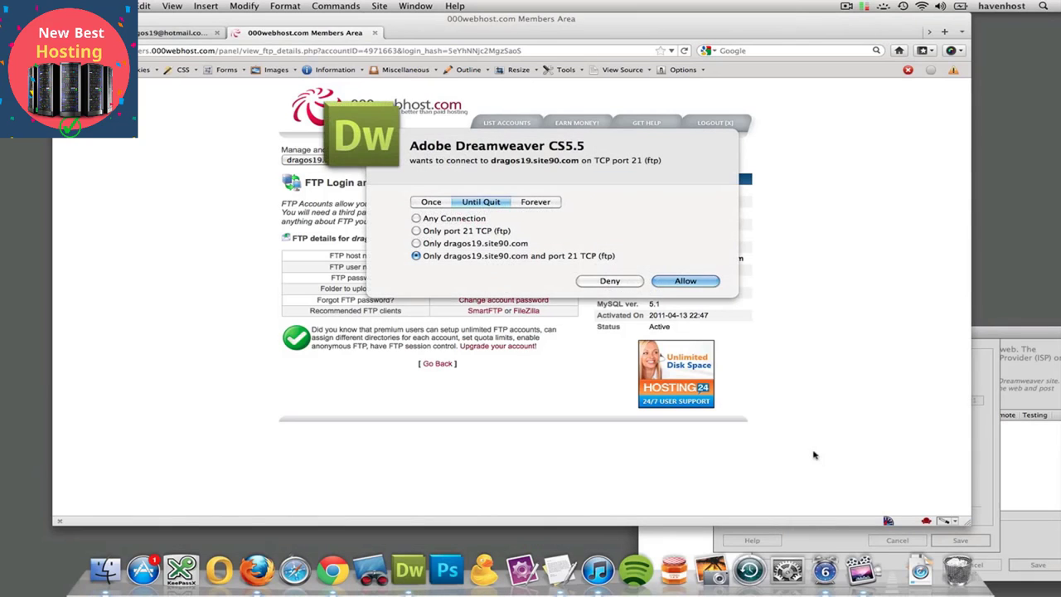
left_click(697, 280)
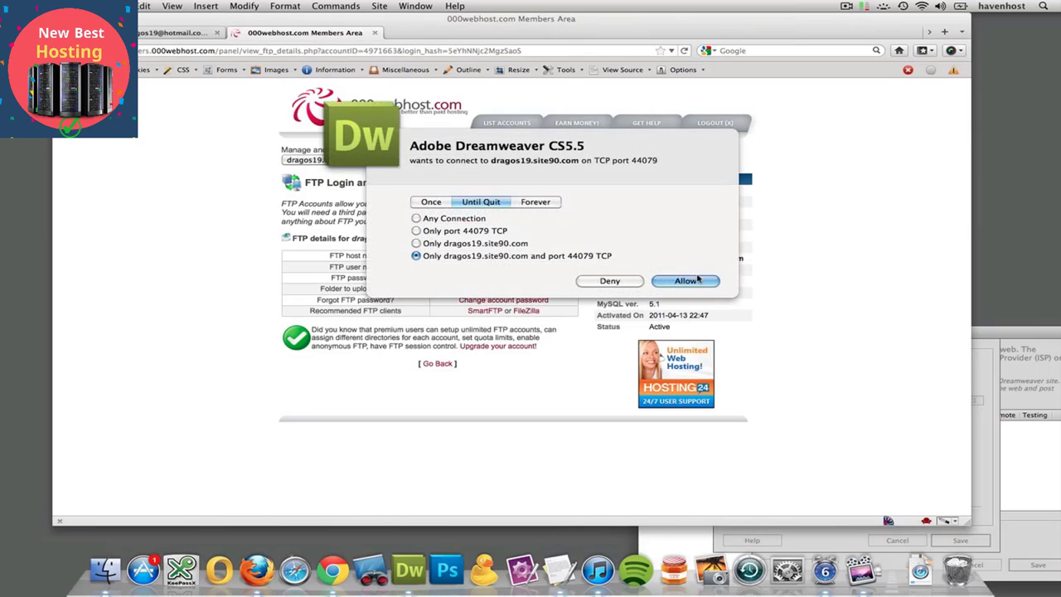
left_click(693, 280)
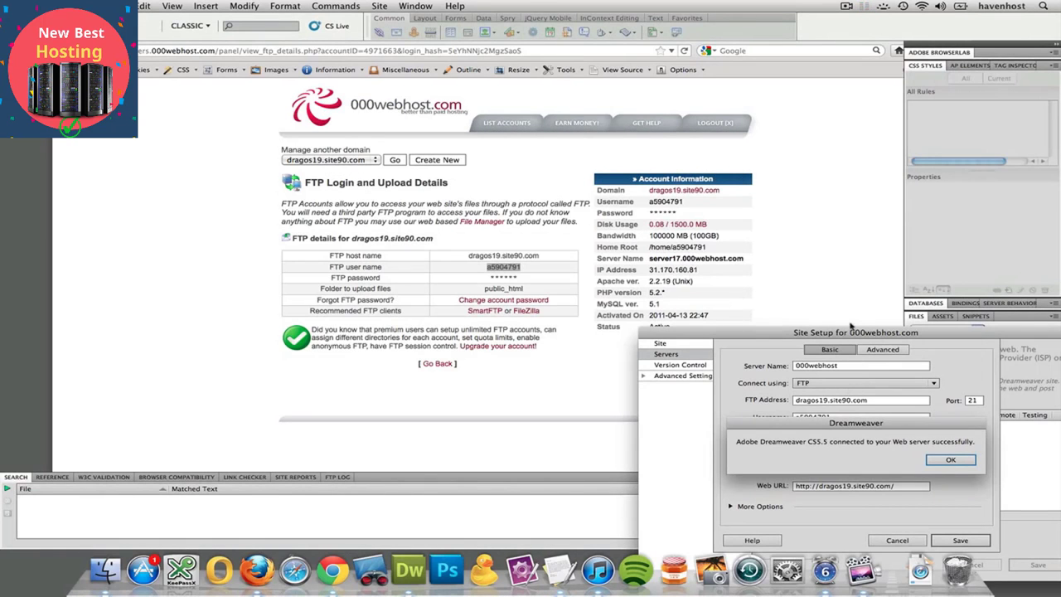
left_click_drag(851, 331, 792, 211)
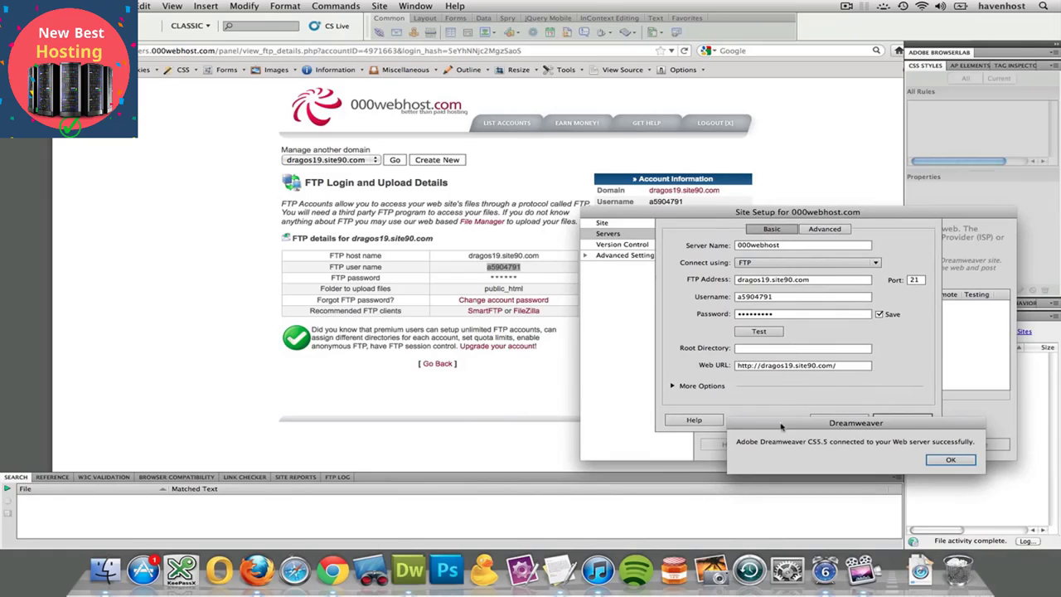
left_click_drag(782, 427, 627, 178)
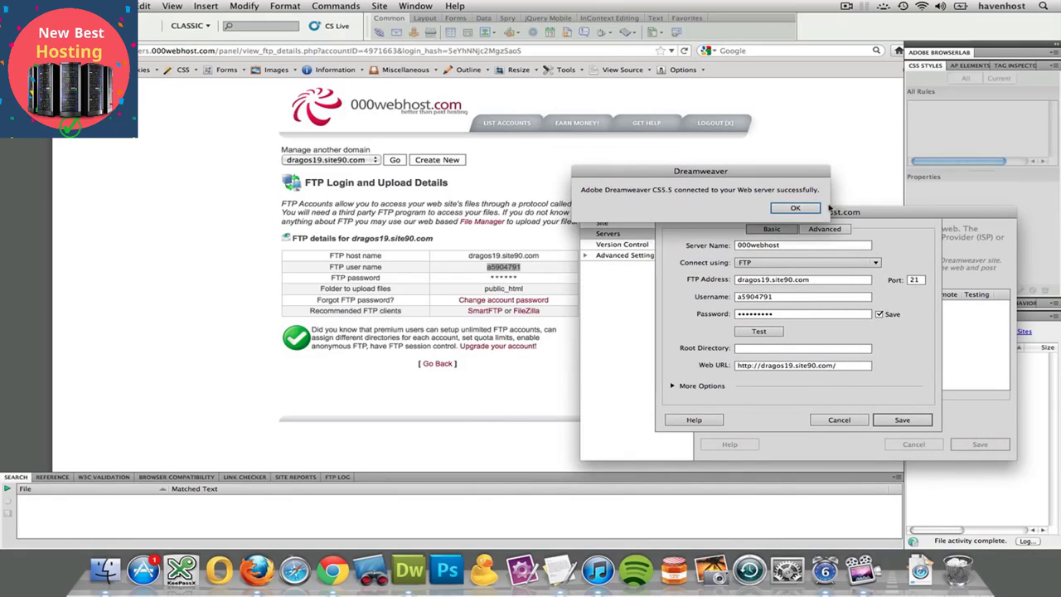
left_click(796, 208)
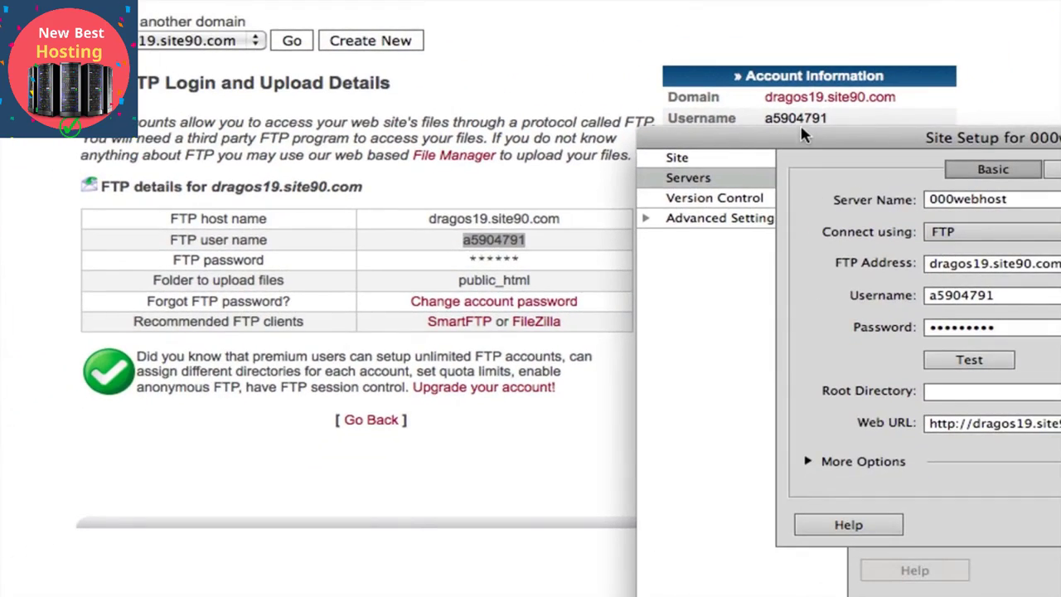
- Save the 000webhost server definition and the site setup
left_click_drag(802, 128, 248, 66)
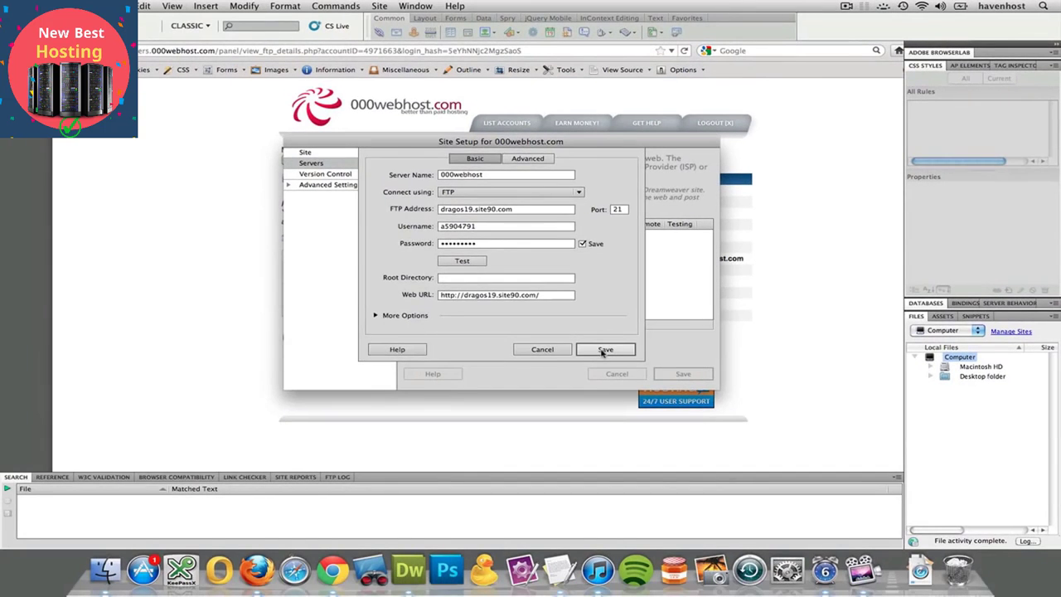
left_click(580, 364)
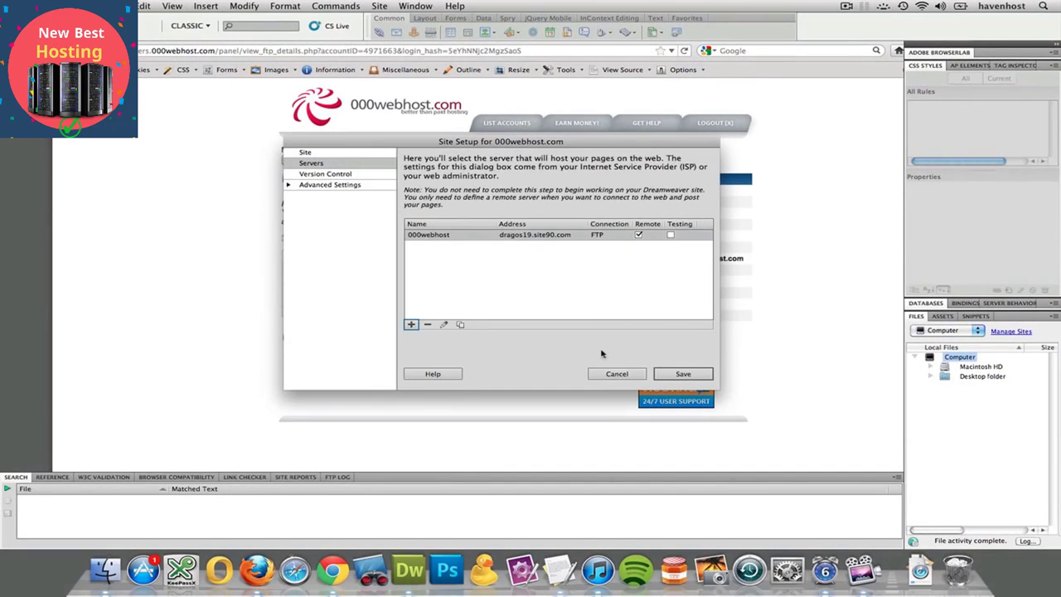
left_click(673, 374)
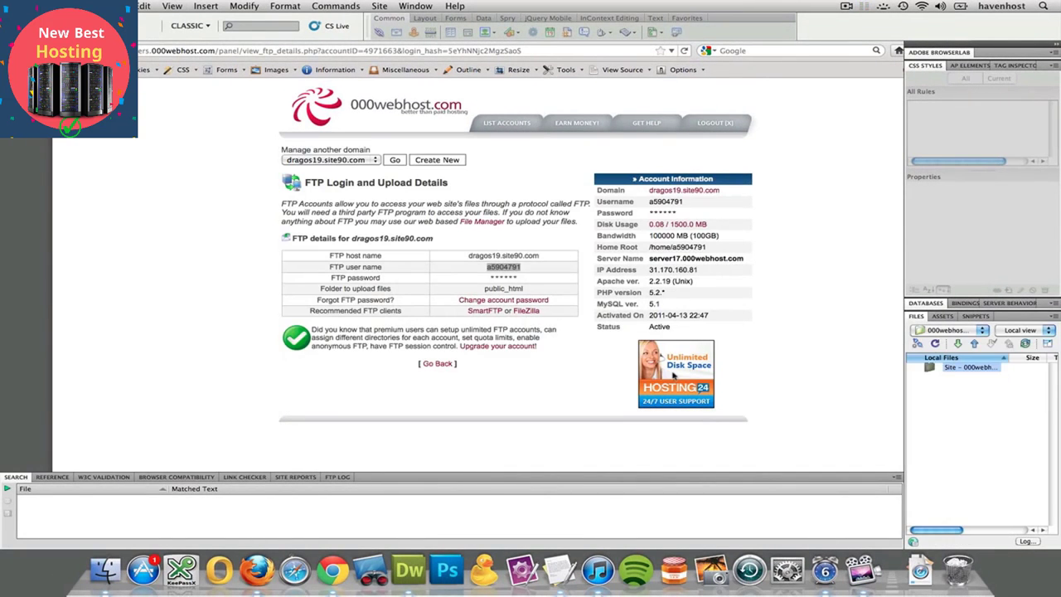
- Expand the Files panel to show local and remote views and connect to the remote server, allowing TCP port 46459
left_click(1048, 343)
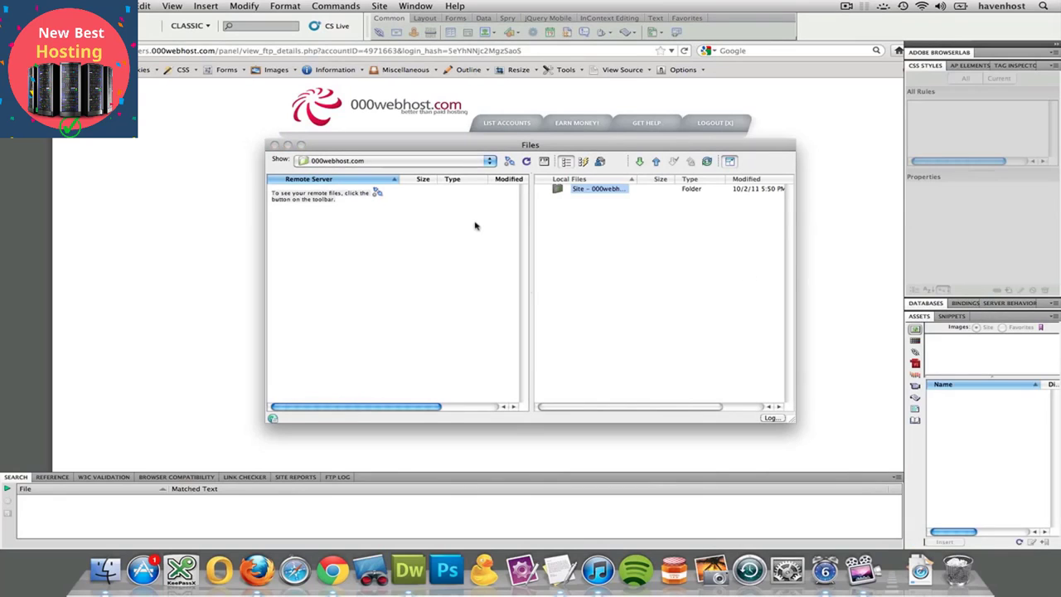
left_click(509, 162)
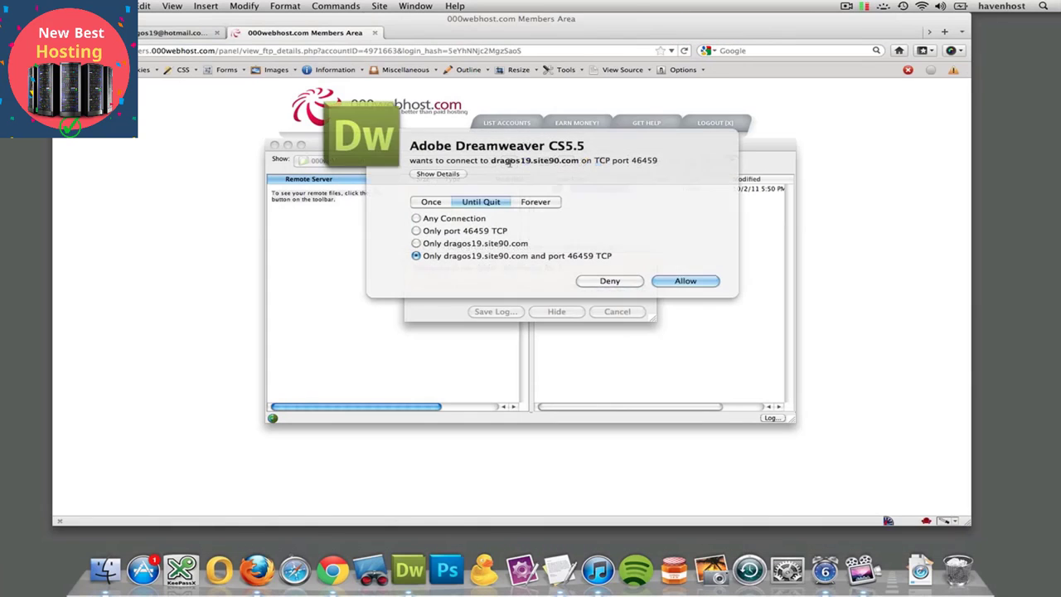
key("Return")
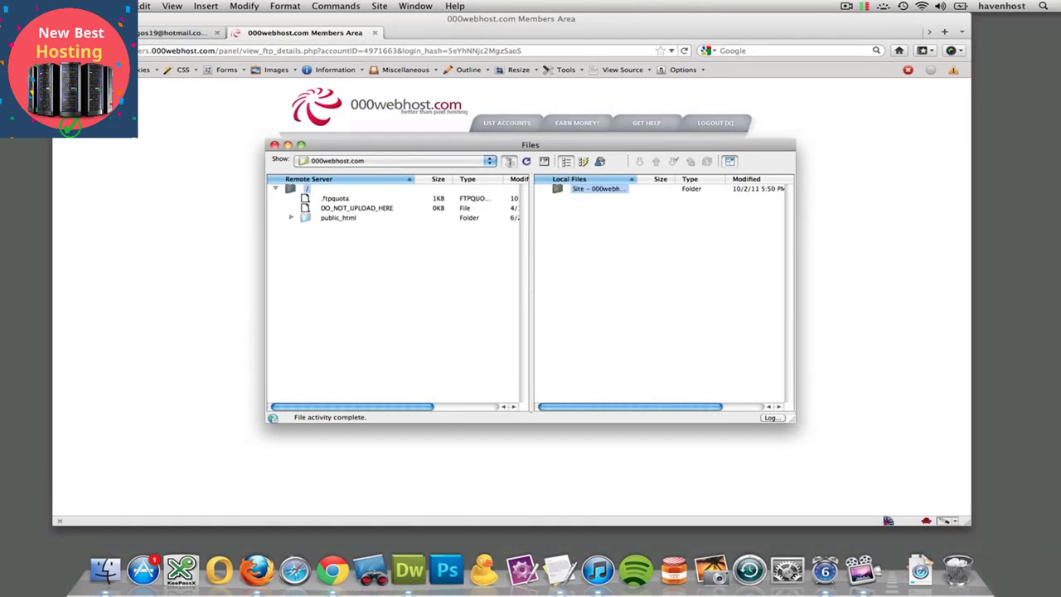
- Allow Dreamweaver's additional connection to the FTP host on TCP port 52534
left_click(864, 5)
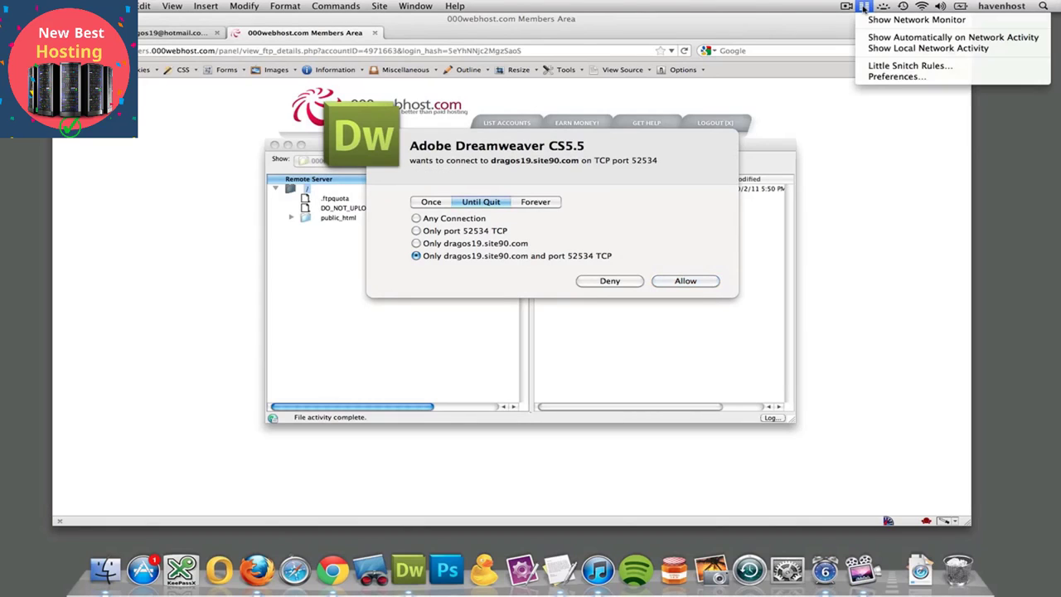
left_click(820, 6)
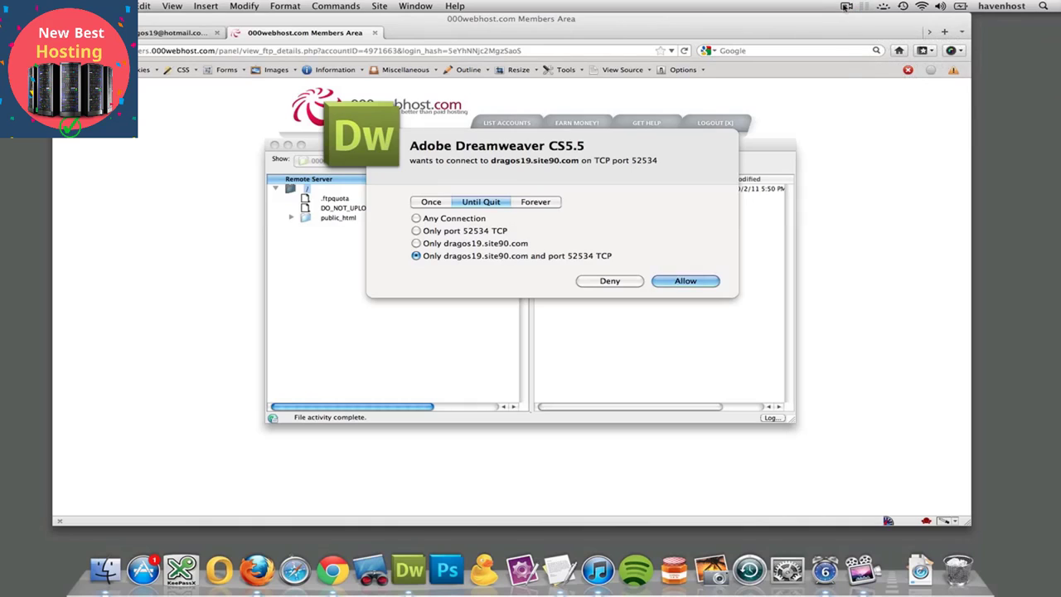
left_click(844, 7)
left_click(788, 3)
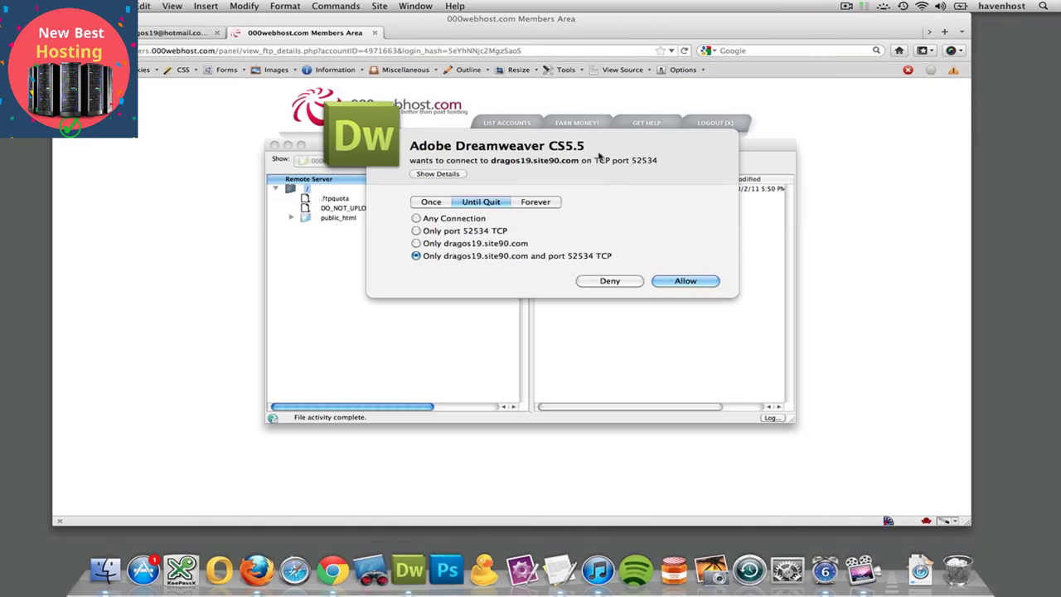
left_click(674, 283)
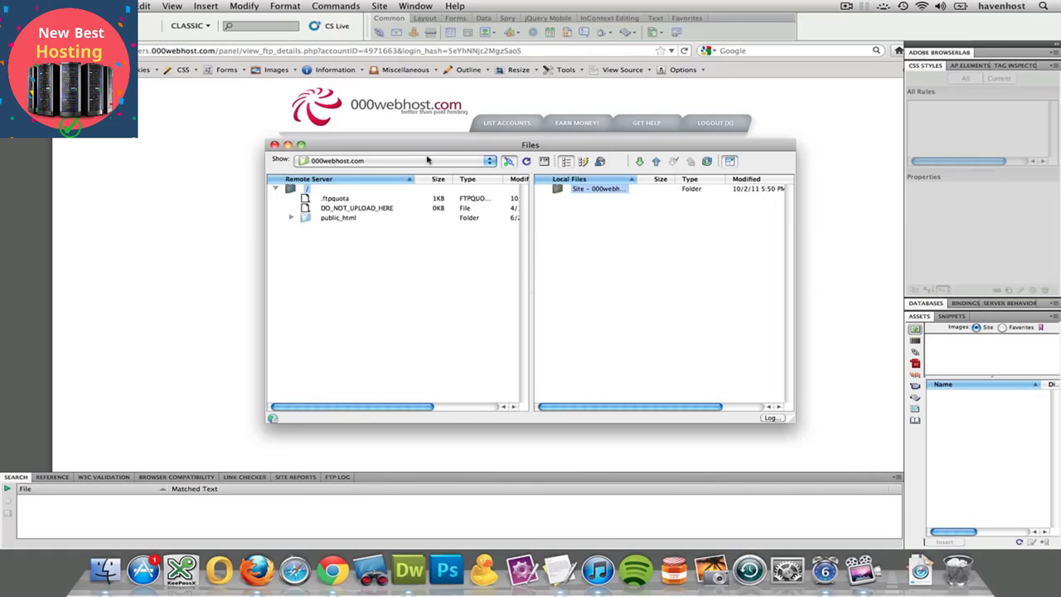
- Reposition the expanded Files window and enlarge it so that more file columns fit
left_click_drag(431, 151, 284, 74)
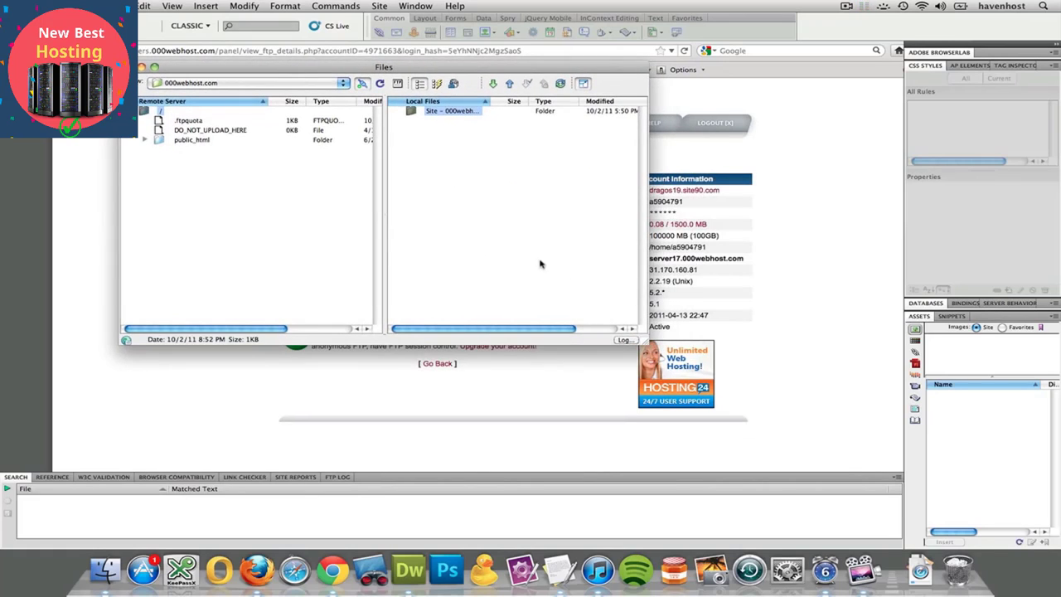
left_click_drag(645, 343, 832, 461)
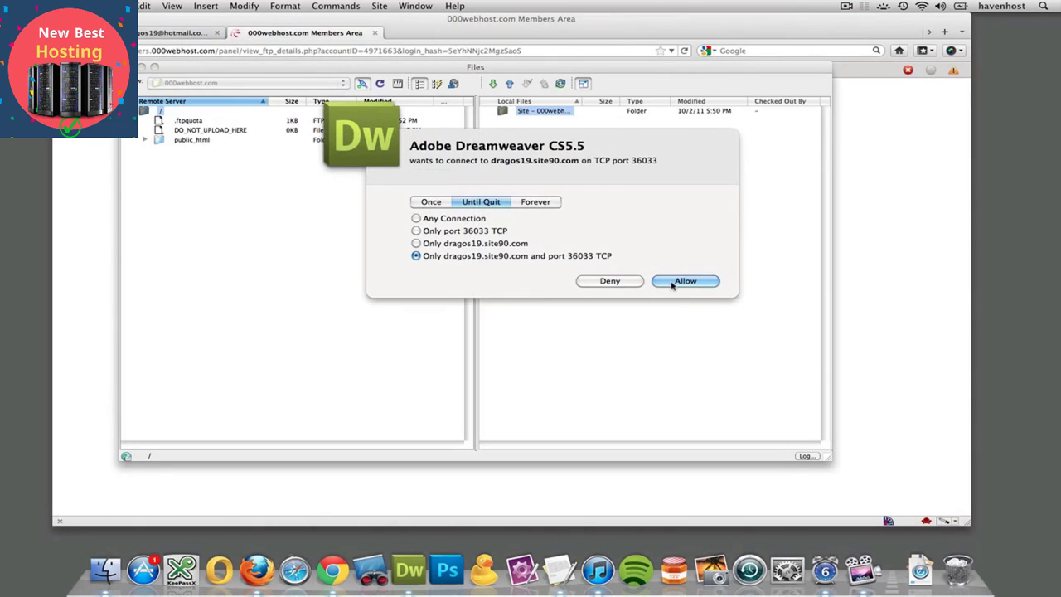
- Allow Dreamweaver's connection on TCP port 36033, expand the remote public_html folder while allowing port 4291, and select index.html
left_click(674, 282)
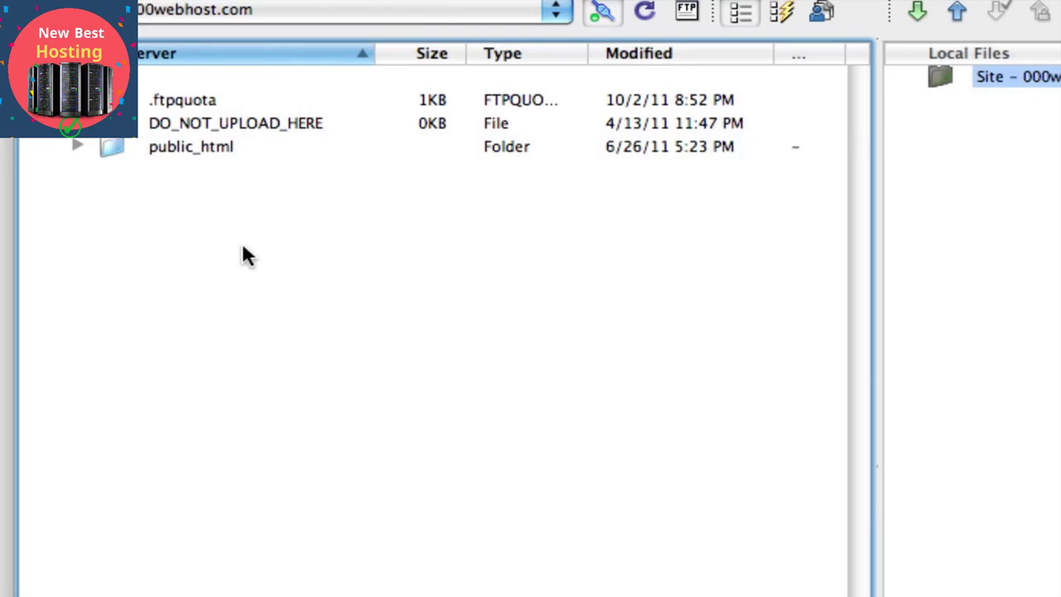
double_click(201, 152)
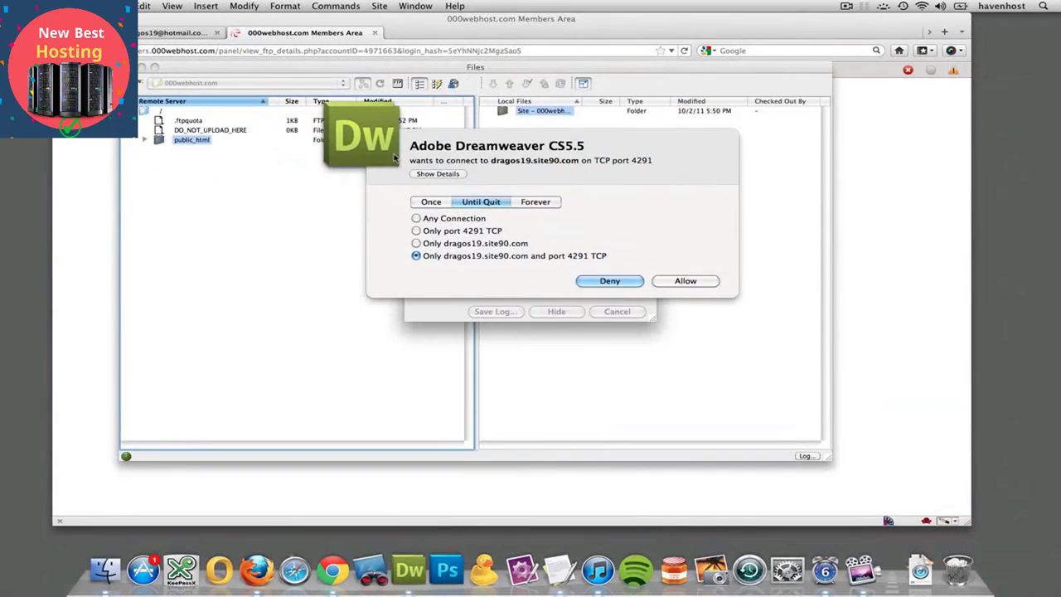
left_click(701, 285)
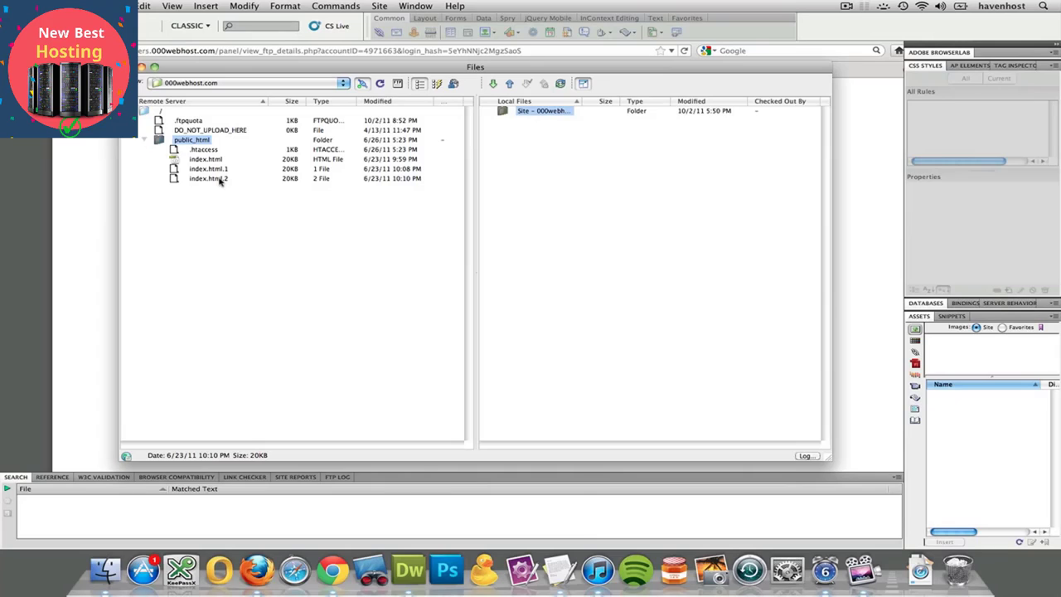
left_click(207, 159)
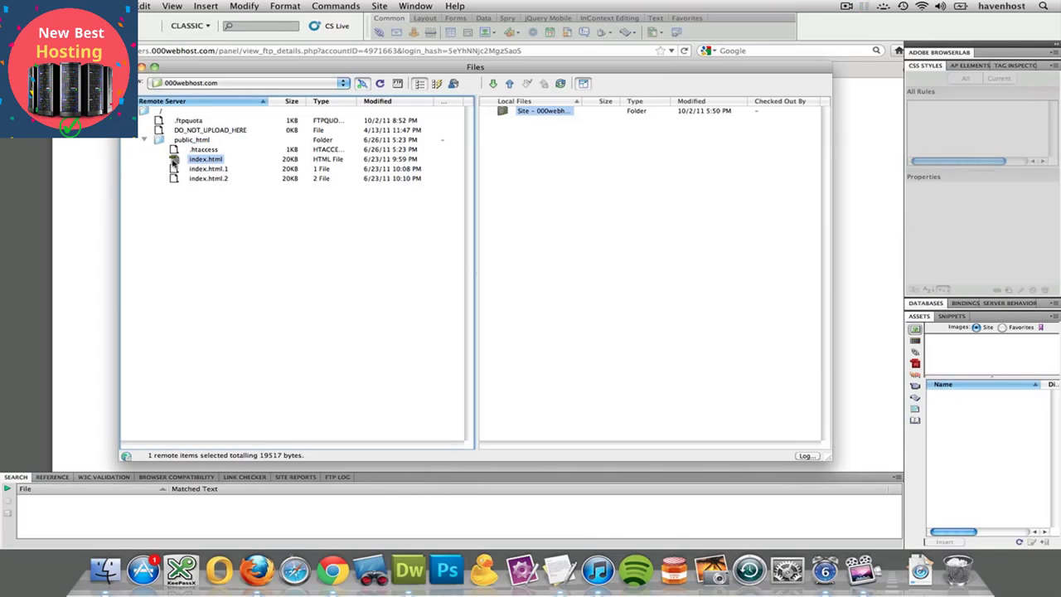
- Switch to Firefox and open the hosted website's home page in a new tab
left_click(92, 182)
key("super+t")
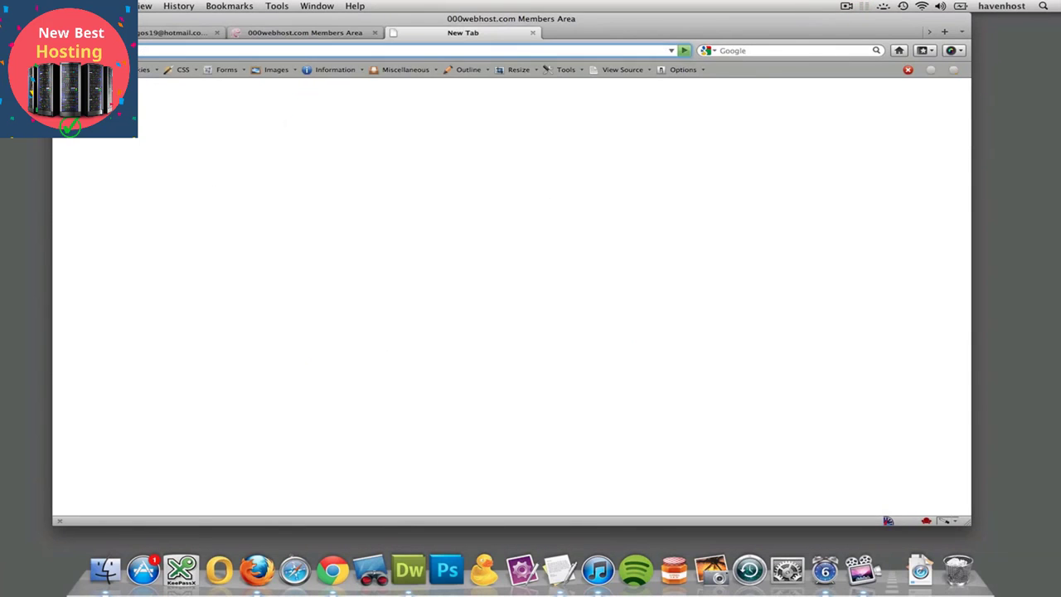
type("drago")
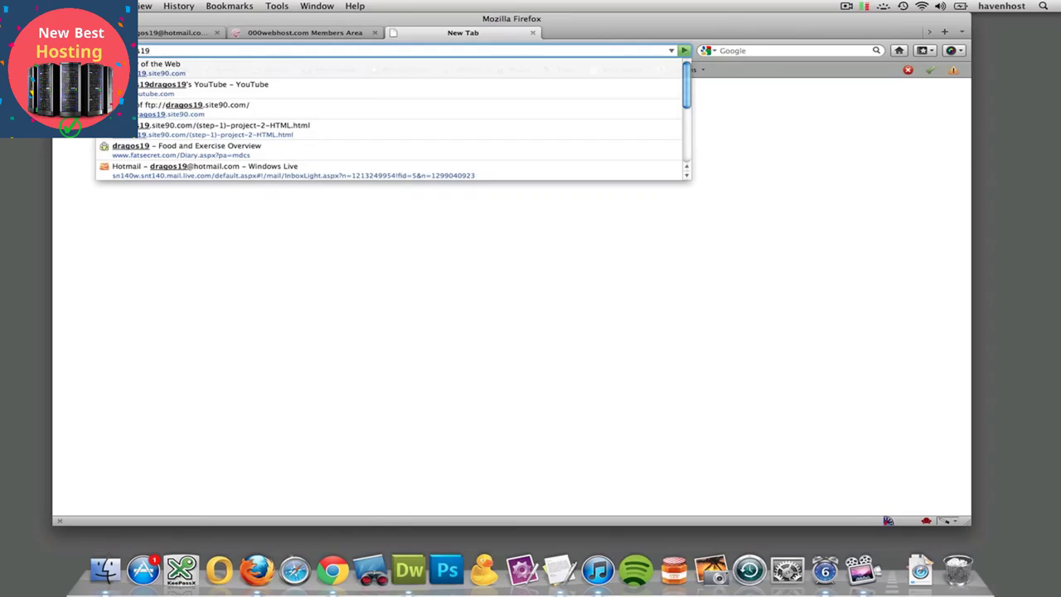
key("Down")
key("Return")
- Examine the live History of the Web page, from its repeated opening text to the 1980-1991 section
scroll(244, 212, "down", 15)
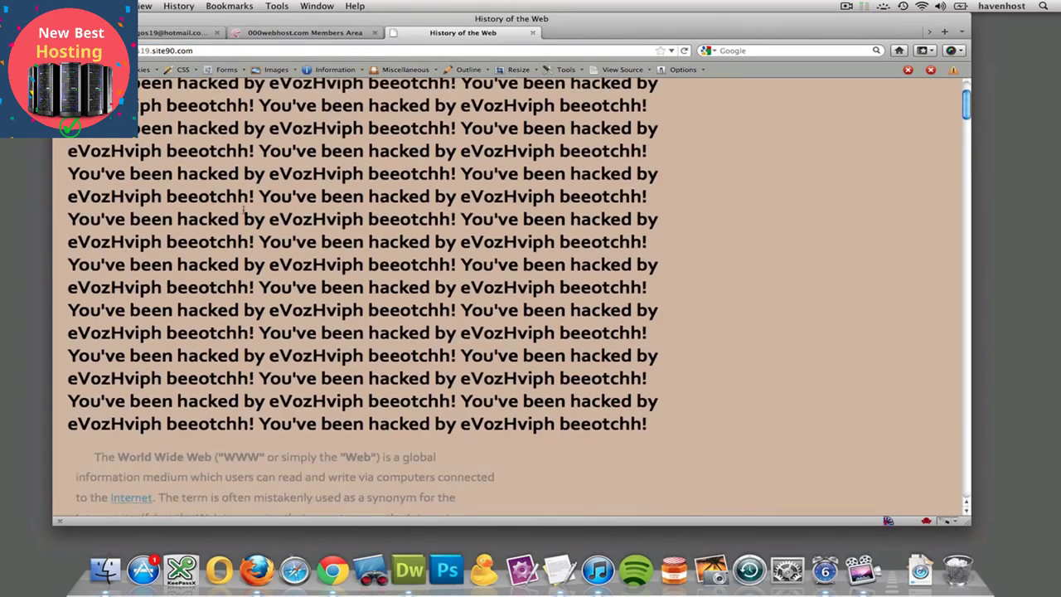
scroll(244, 212, "up", 15)
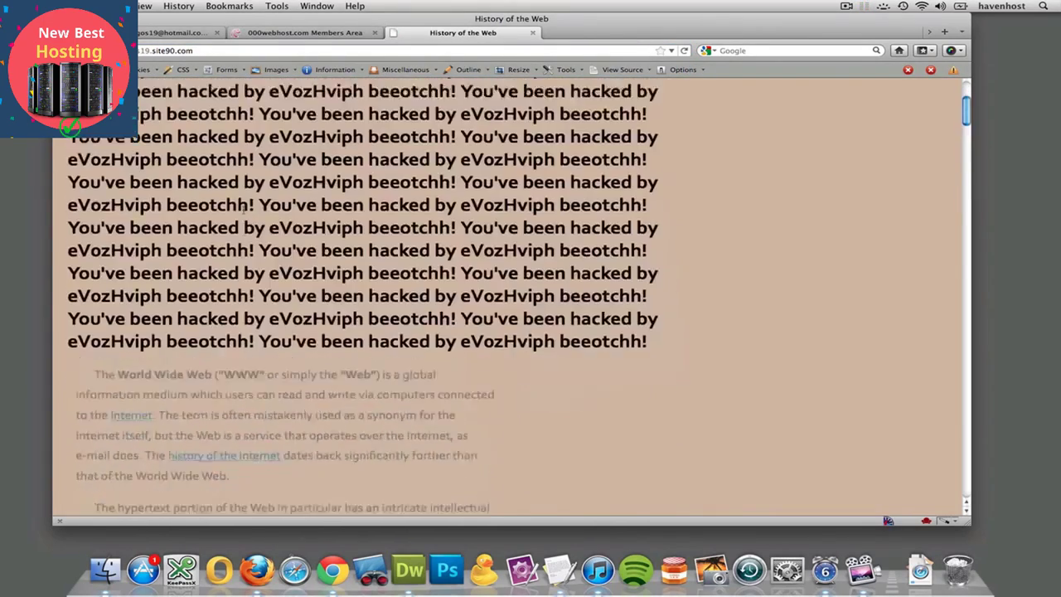
left_click_drag(146, 156, 190, 248)
scroll(190, 248, "down", 5)
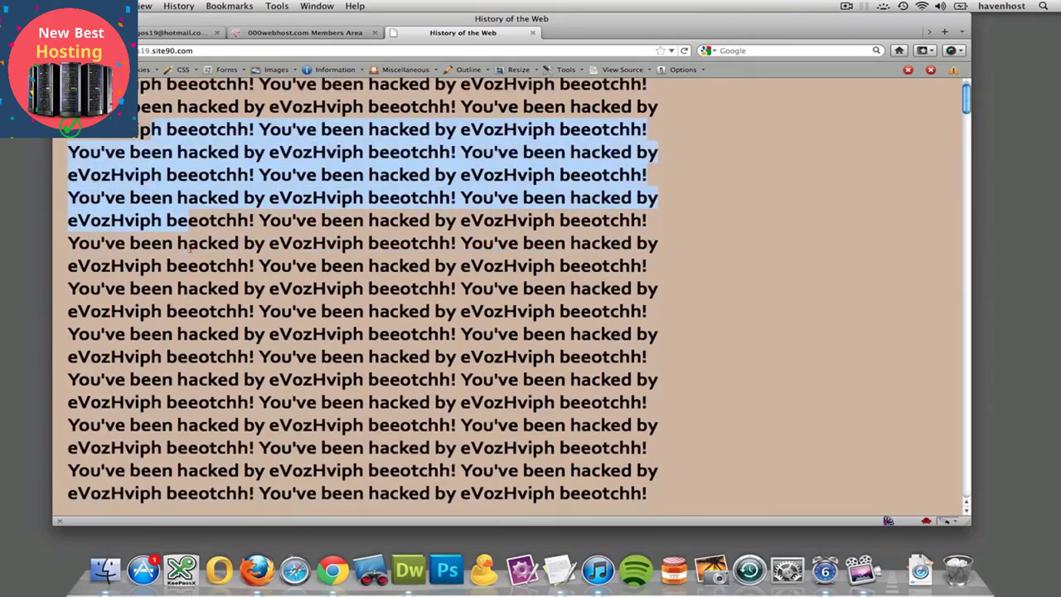
scroll(190, 247, "up", 2)
scroll(226, 243, "down", 10)
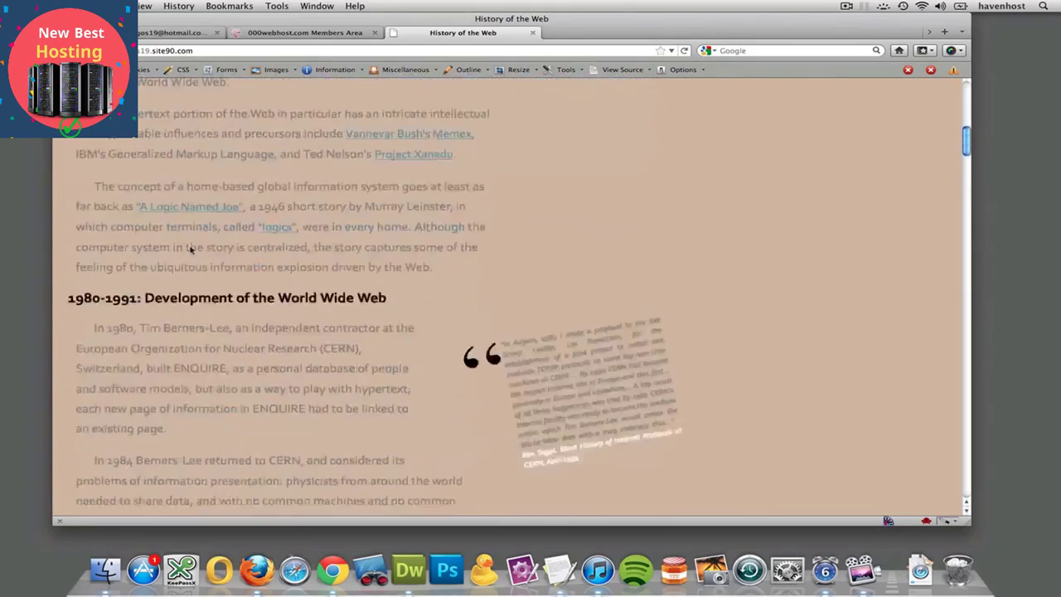
scroll(227, 243, "up", 10)
scroll(227, 243, "down", 3)
scroll(228, 243, "down", 8)
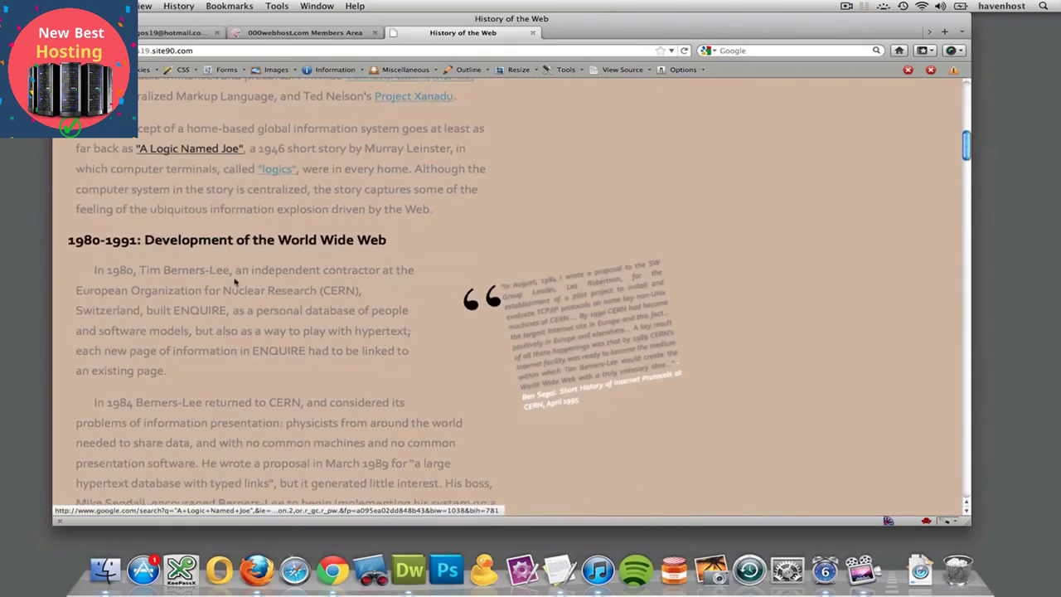
- Return to the 000webhost FTP details, select the upload folder name public_html, and allow Dreamweaver's connection on TCP port 33793
left_click(280, 33)
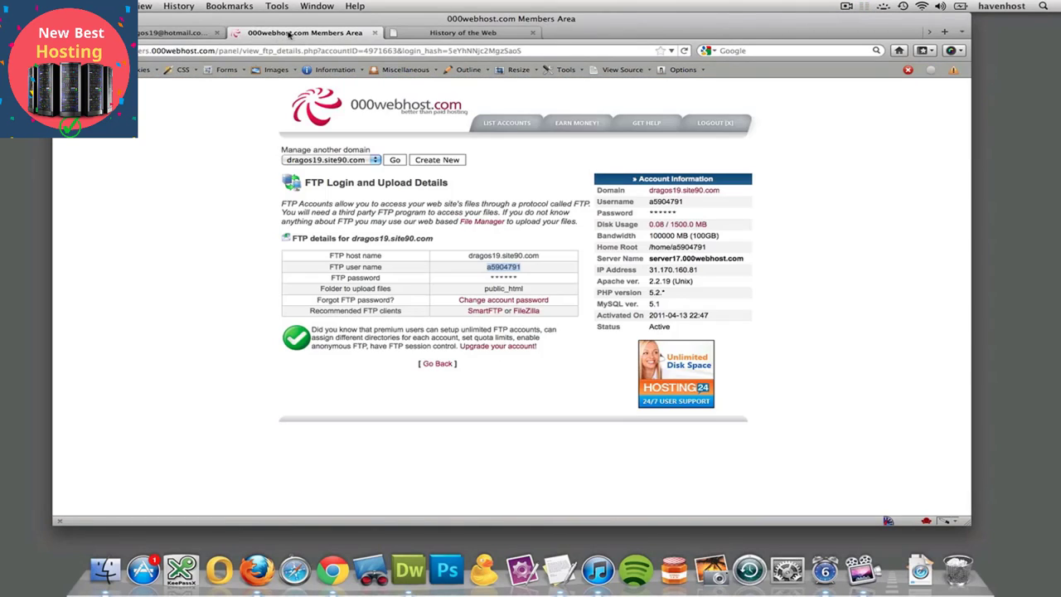
double_click(524, 289)
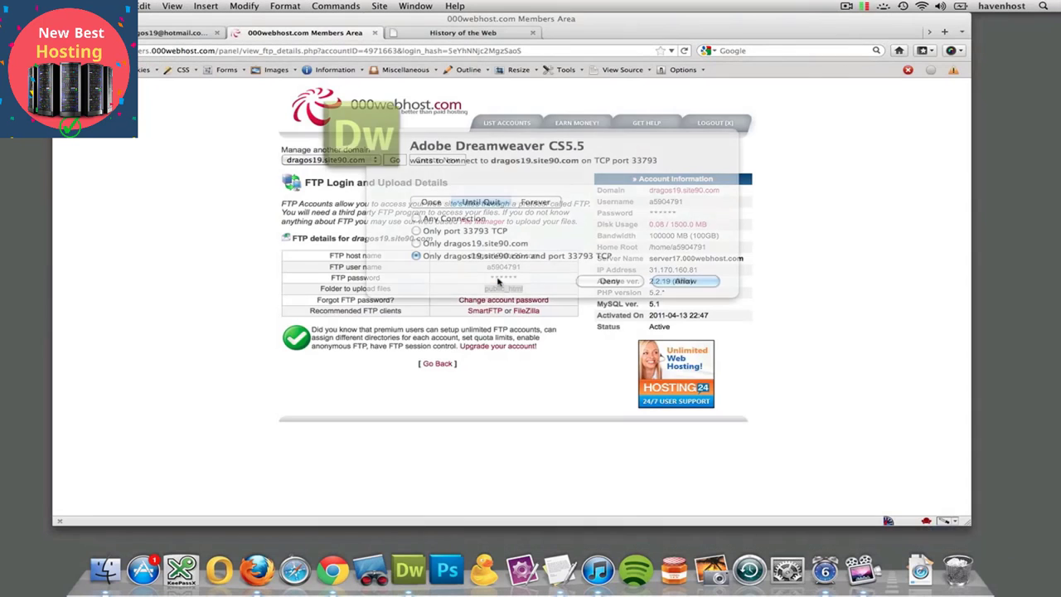
left_click(685, 282)
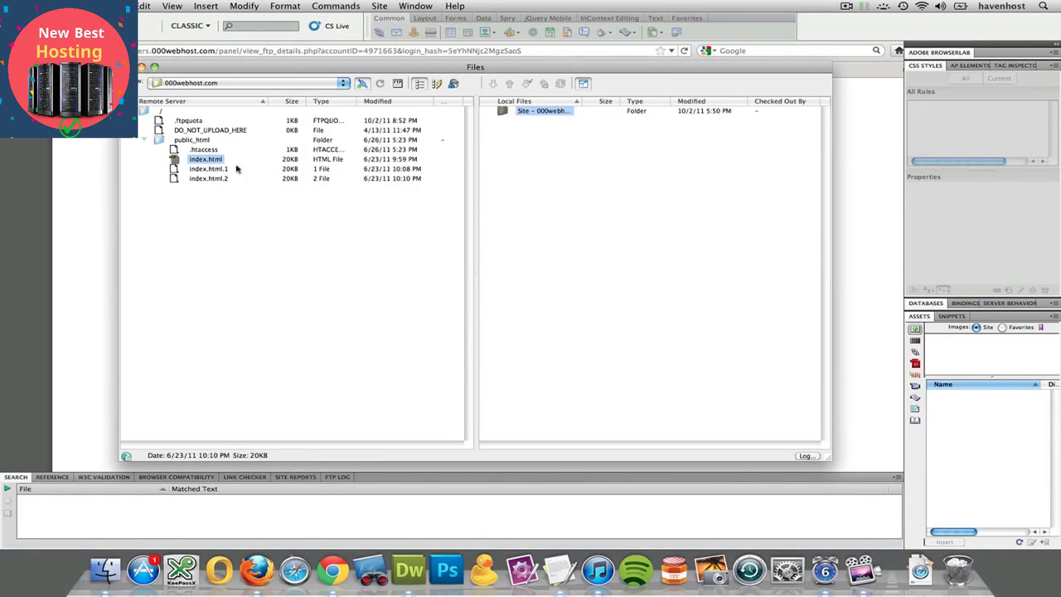
- In Dreamweaver, edit the 000webhost server of the 000webhost.com site and set its root directory to public_html
left_click(415, 6)
mouse_move(386, 6)
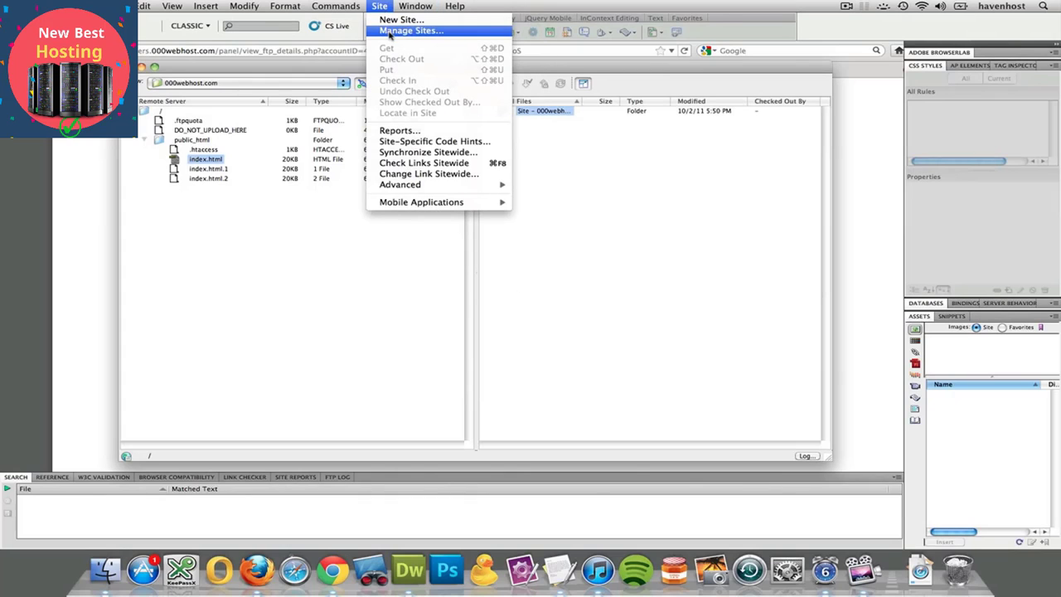
left_click(390, 31)
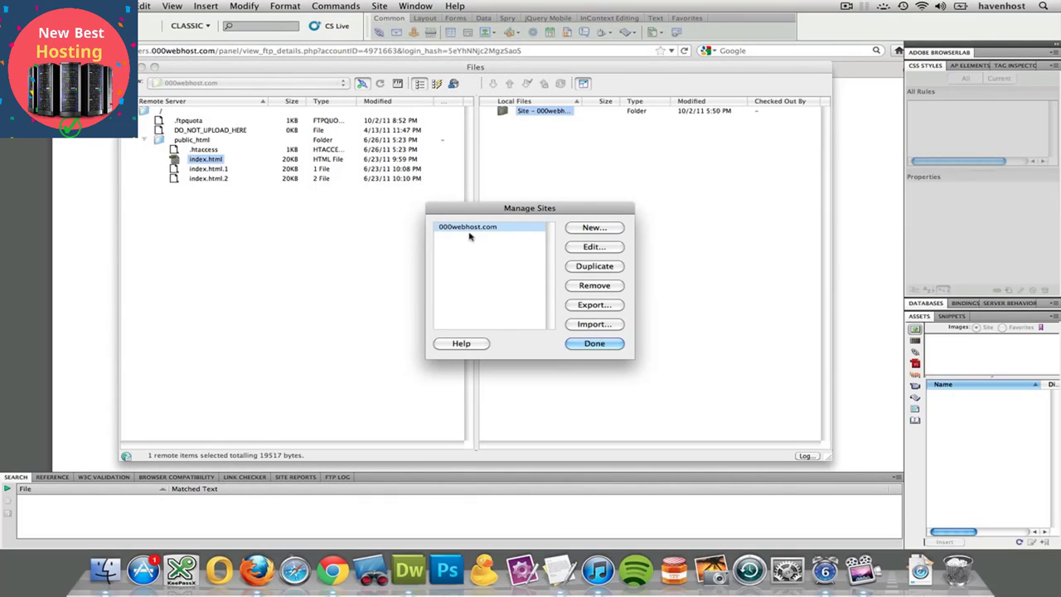
left_click(574, 247)
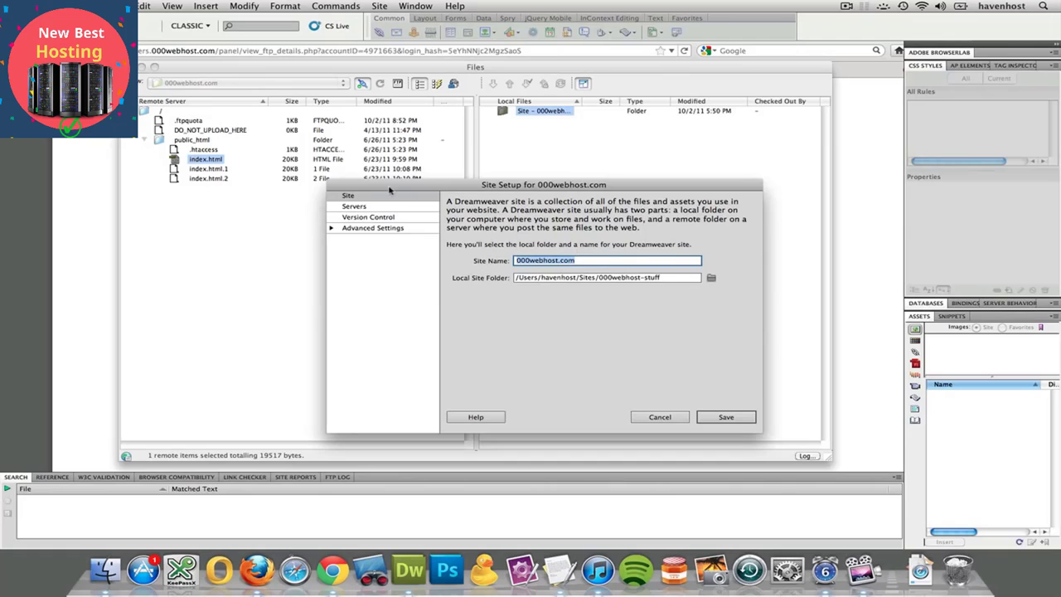
left_click(363, 207)
left_click(479, 279)
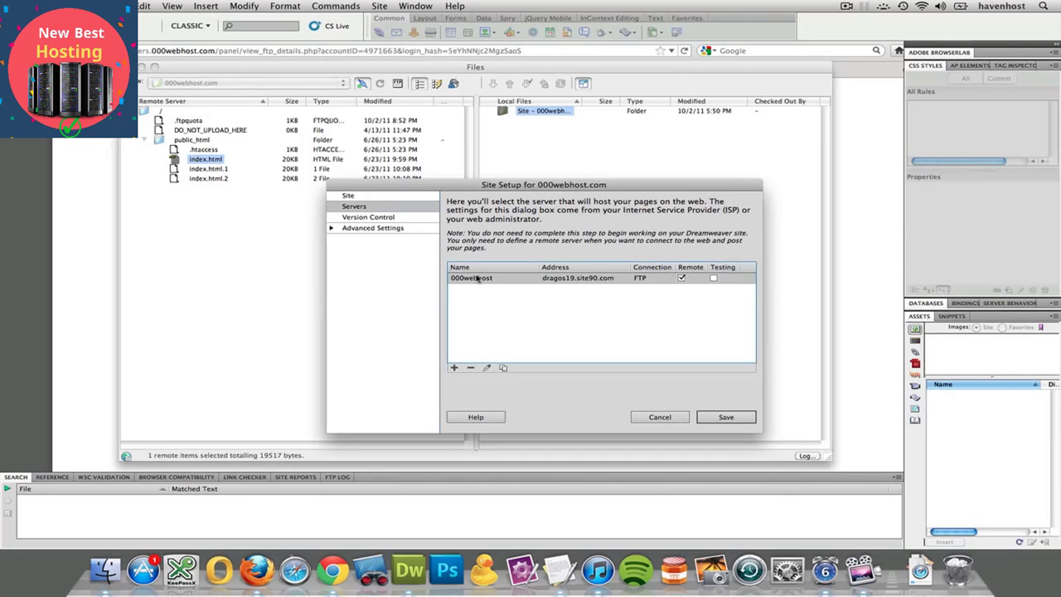
left_click(487, 367)
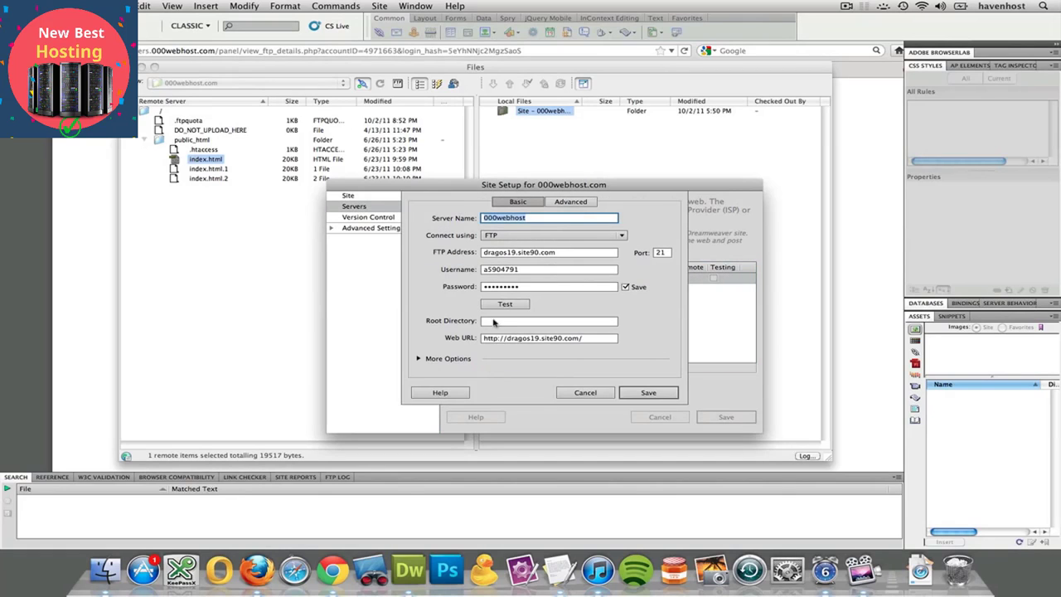
left_click(497, 322)
type("public_html")
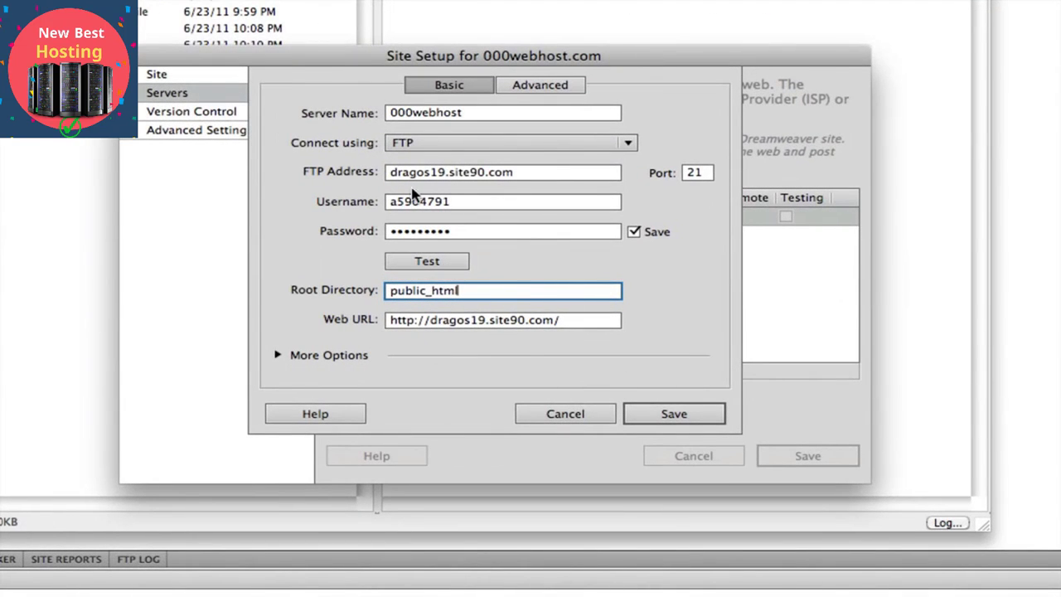
- Save the edited server definition and the site setup, and close the site manager
left_click_drag(387, 173, 535, 178)
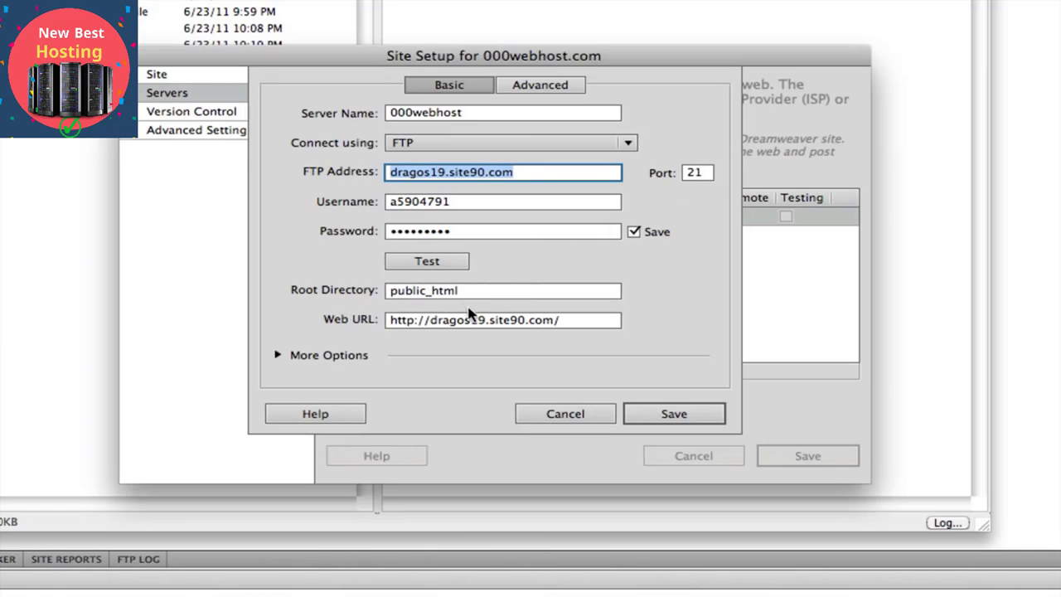
left_click(669, 418)
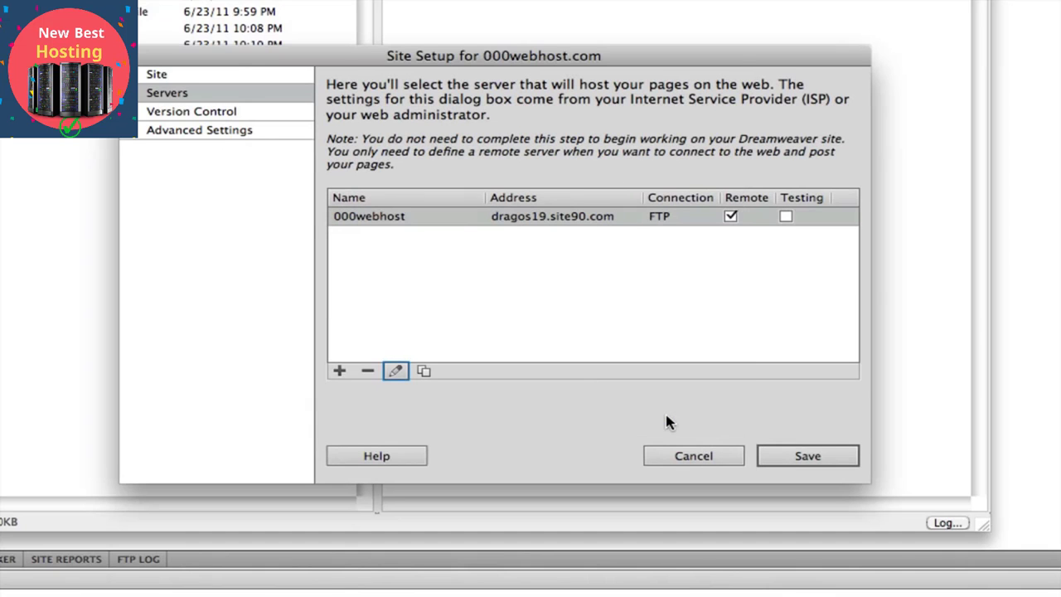
left_click(792, 456)
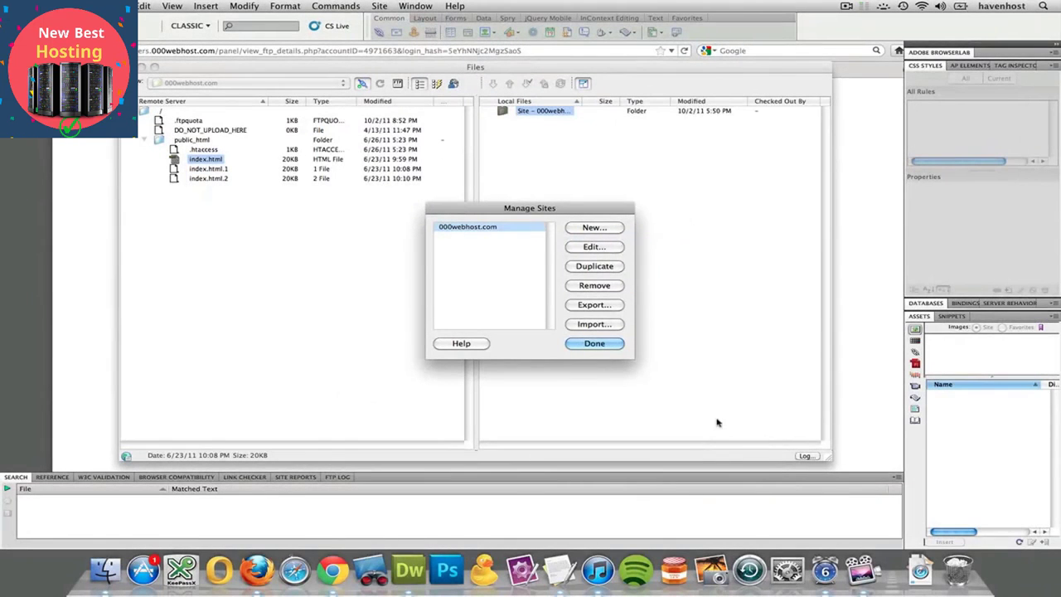
left_click(594, 343)
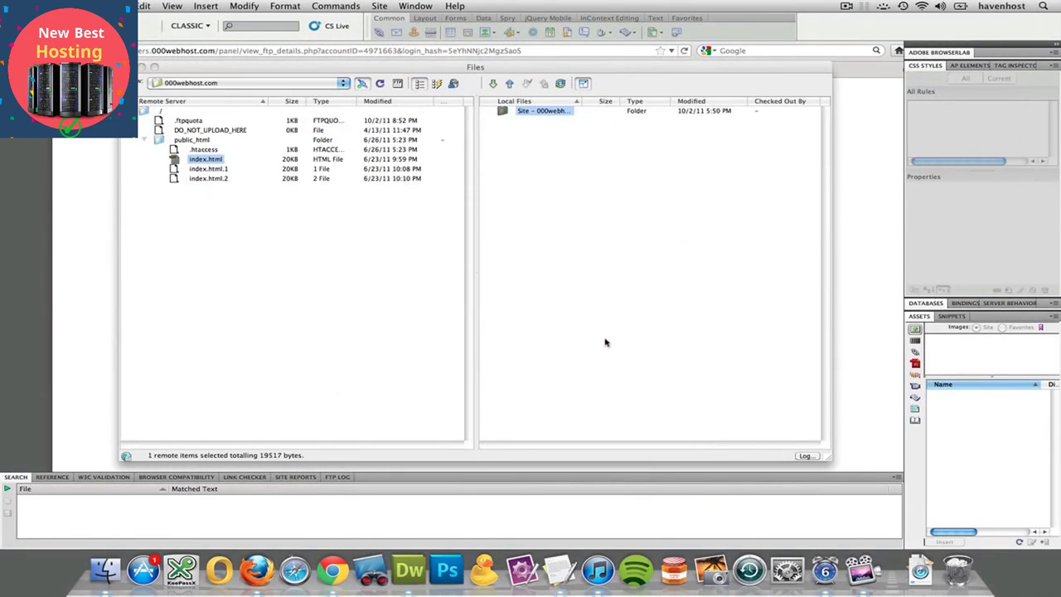
- Reconnect the Files panel to the remote server, allowing TCP ports 3085 and 64879
left_click(364, 85)
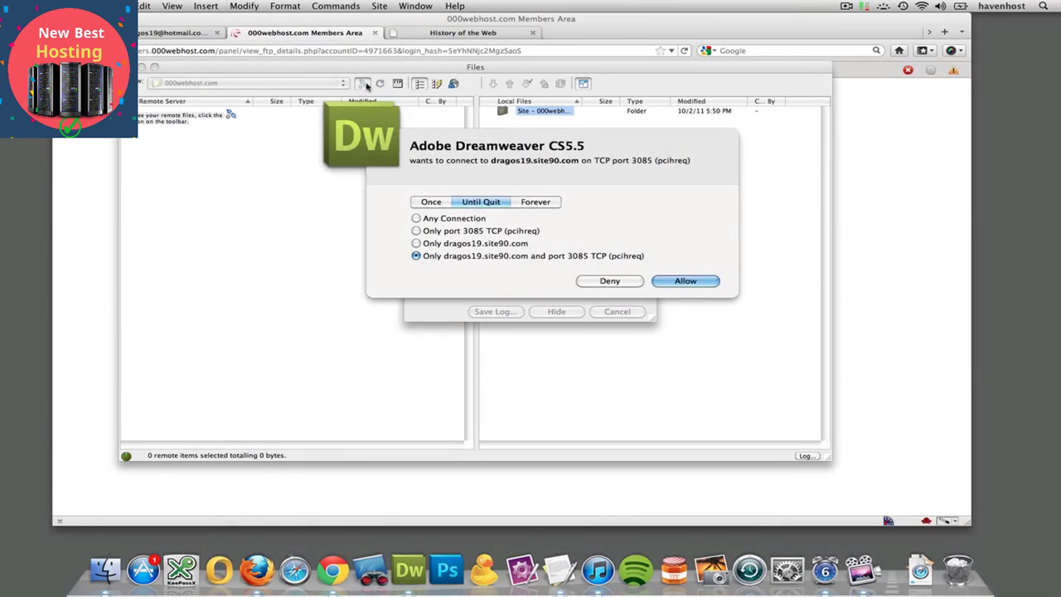
left_click(676, 282)
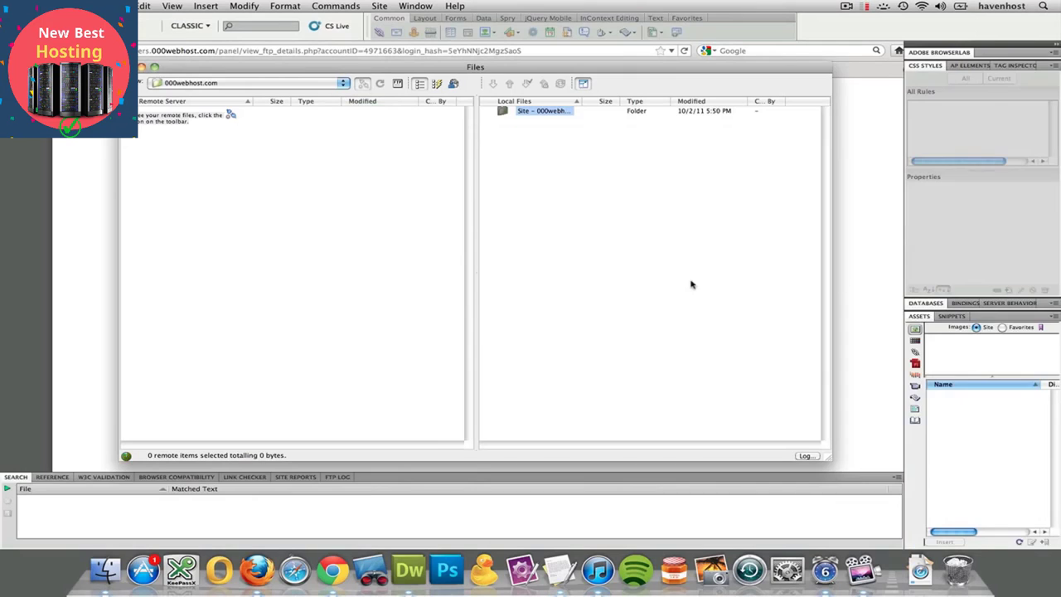
left_click(670, 281)
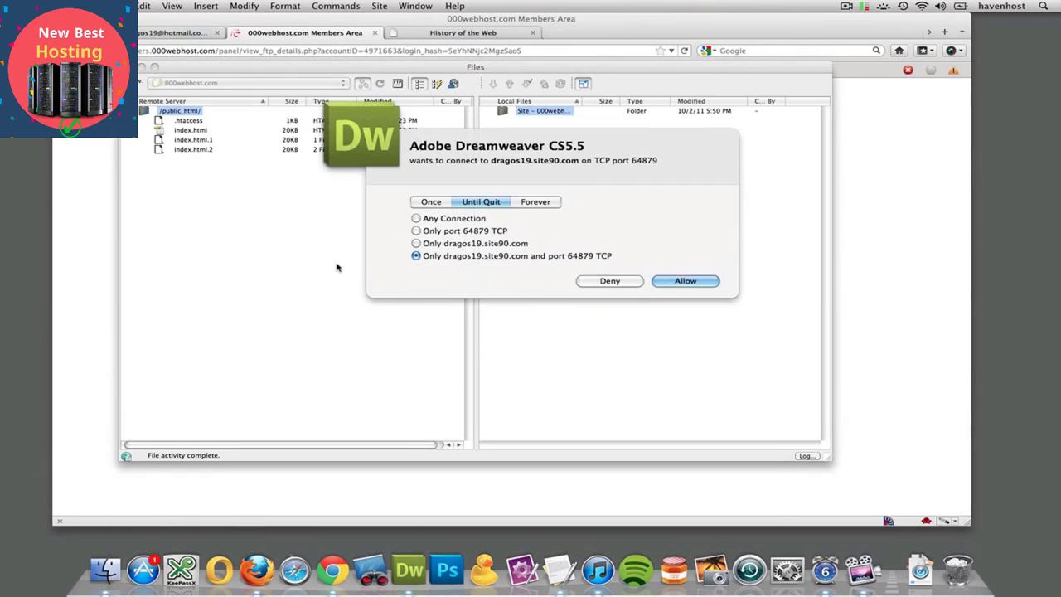
left_click(685, 282)
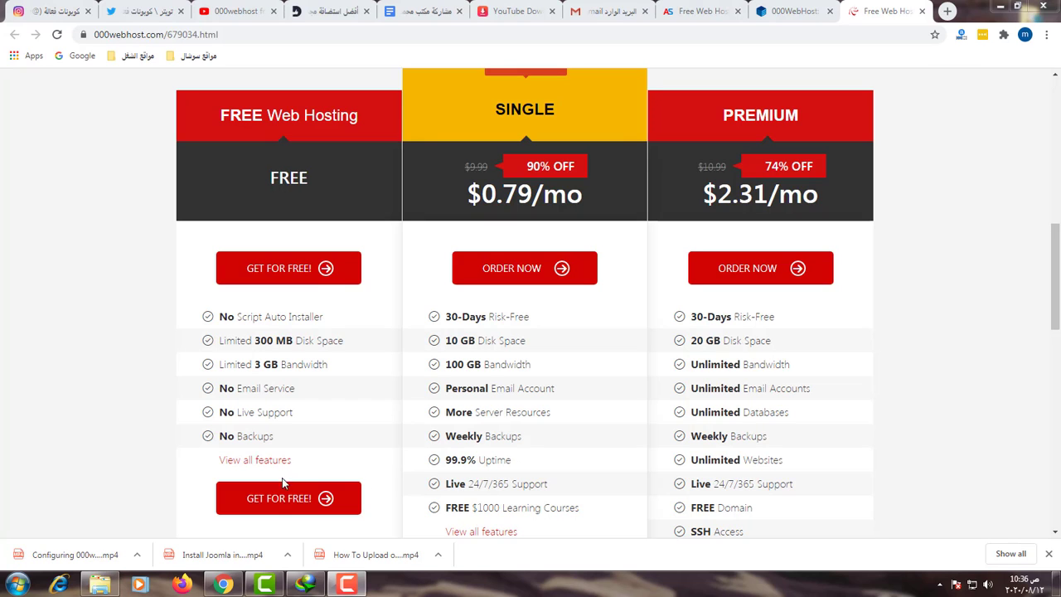
- Switch to Chrome, choose the free web hosting plan on 000webhost, and fill in the sign-up email address
left_click(292, 499)
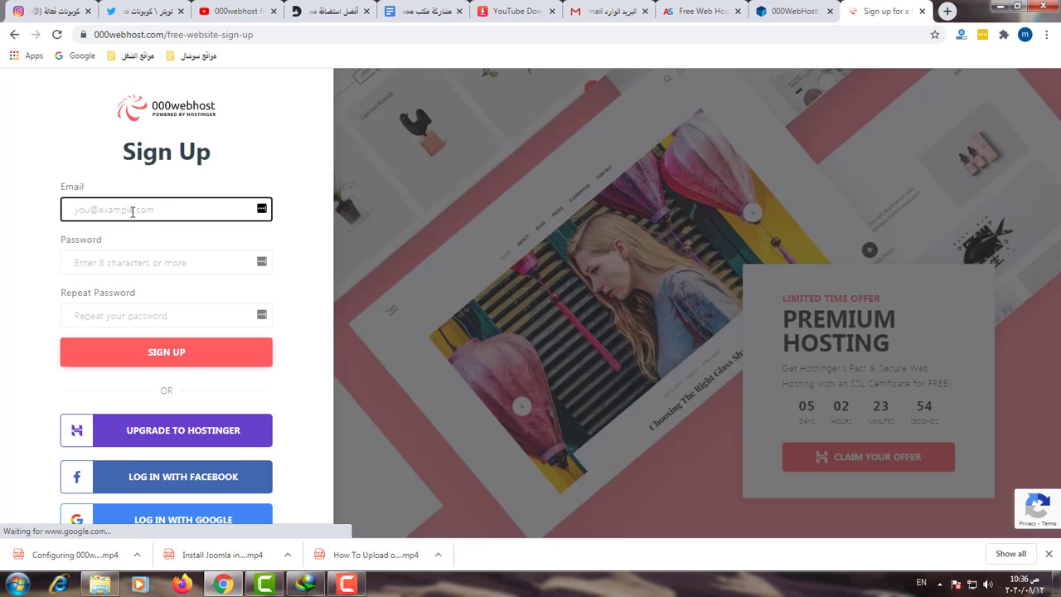
left_click(133, 211)
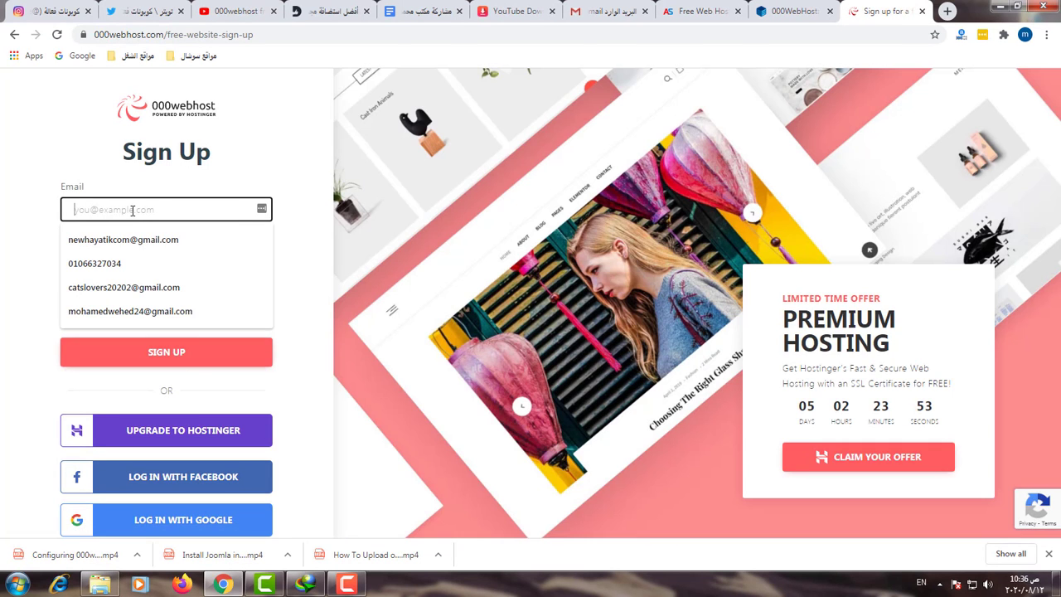
left_click(148, 311)
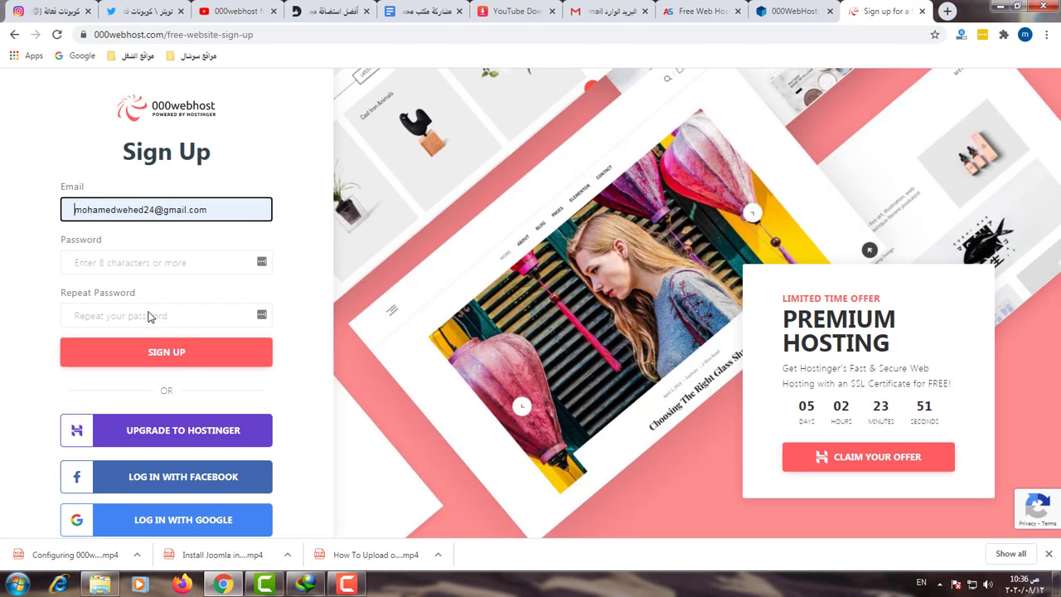
- Enter the account password in both the password and repeat password fields and submit the sign-up form
left_click(137, 263)
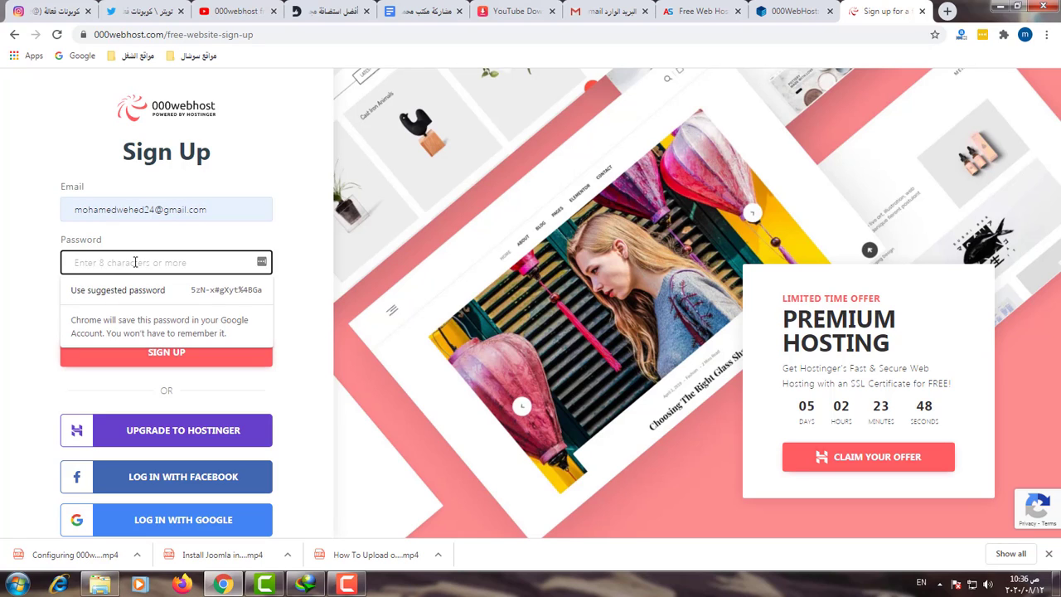
key("ctrl+v")
left_click(133, 316)
key("ctrl+v")
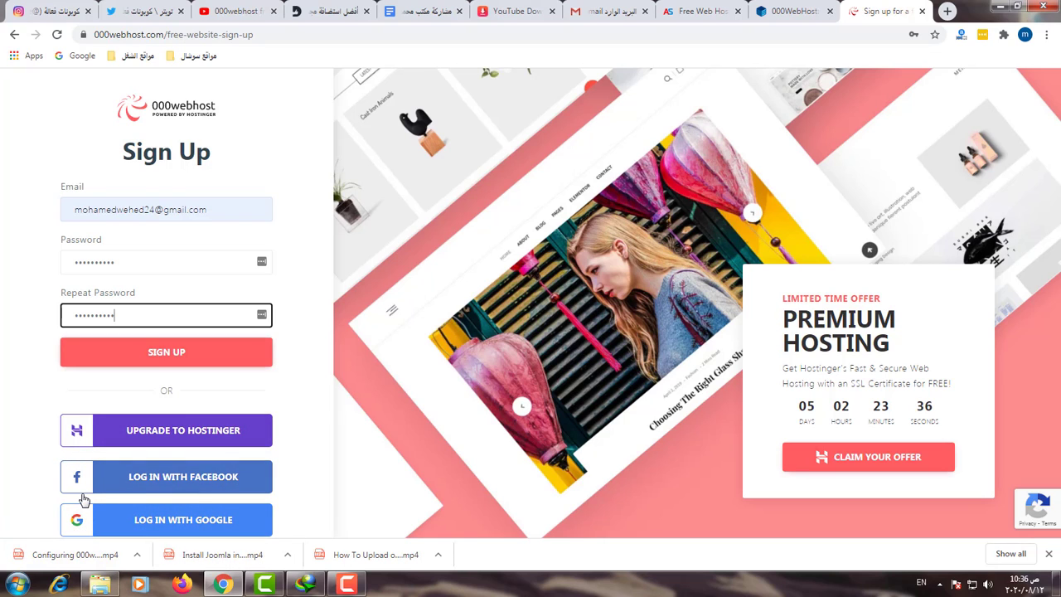
left_click(197, 358)
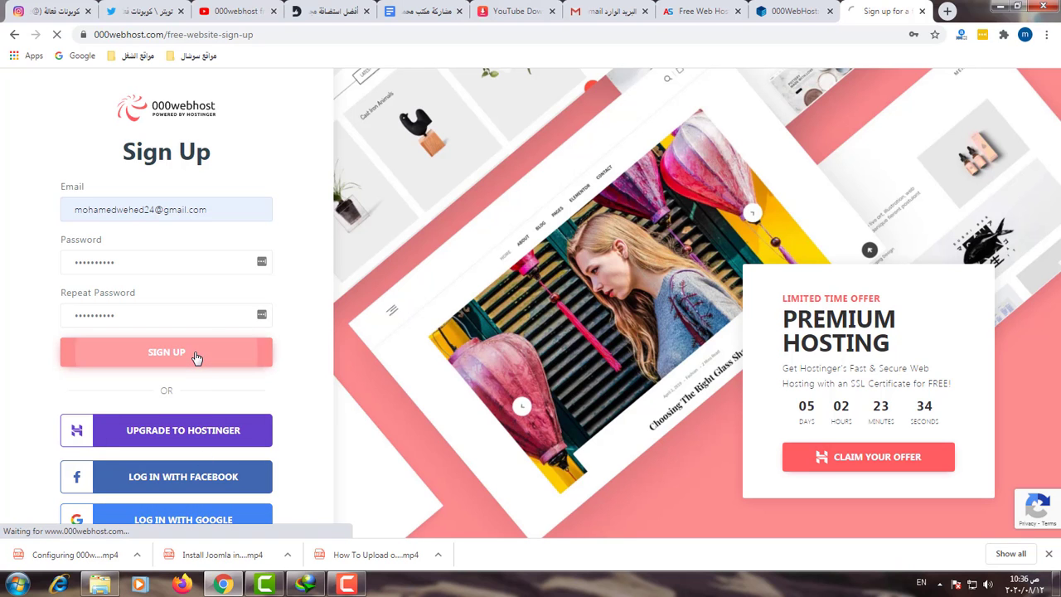